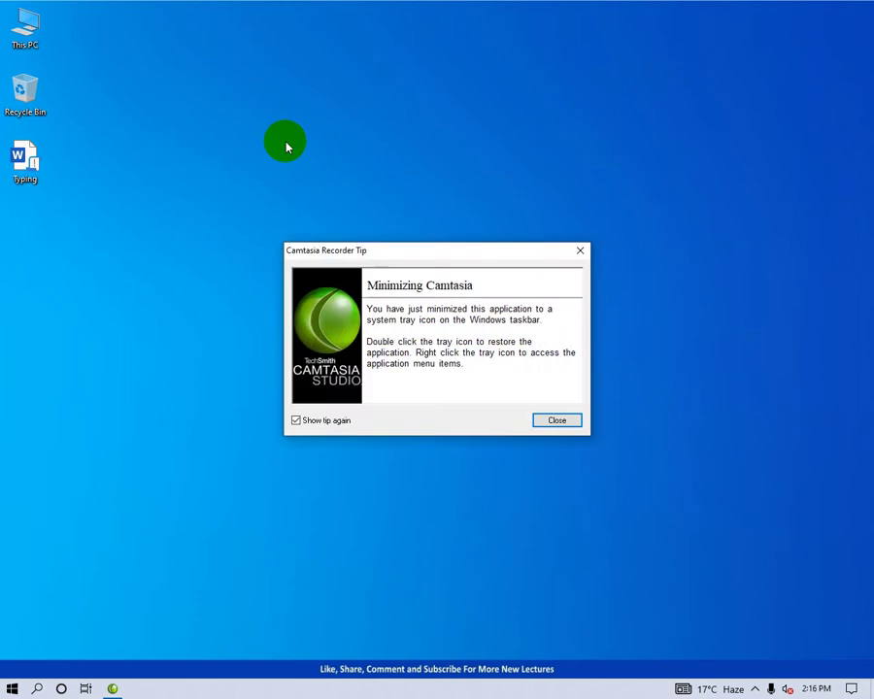
# - Dismiss the recorder tip and launch Word with the winword Run command
pyautogui.click(549, 423)
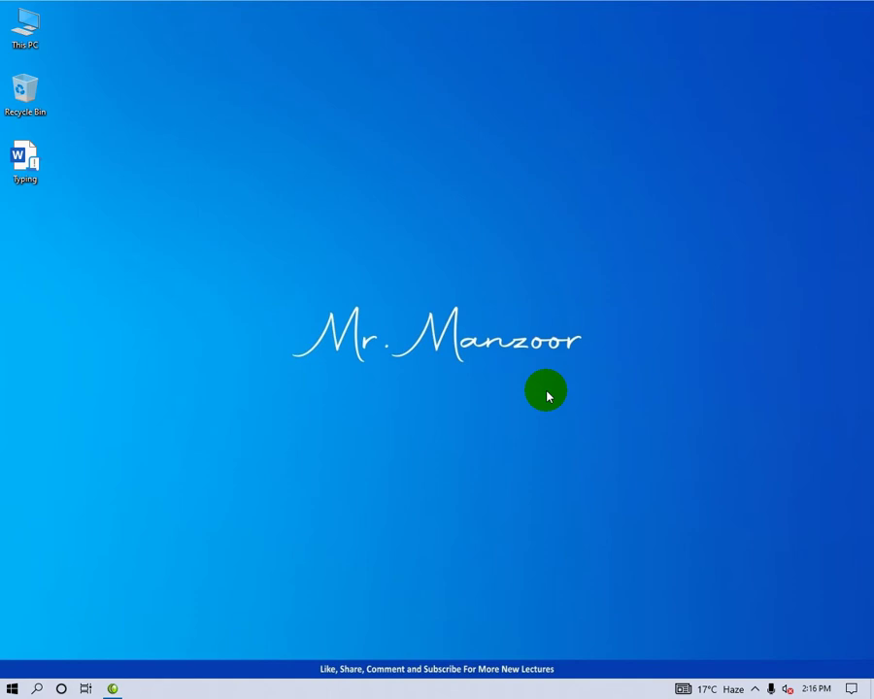
pyautogui.press('super+r')
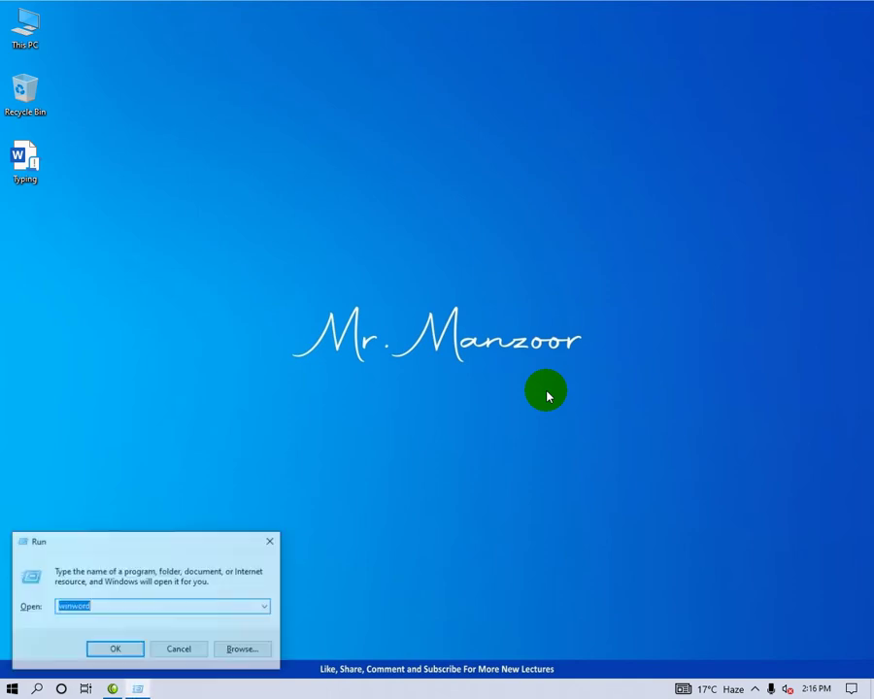
pyautogui.press('Return')
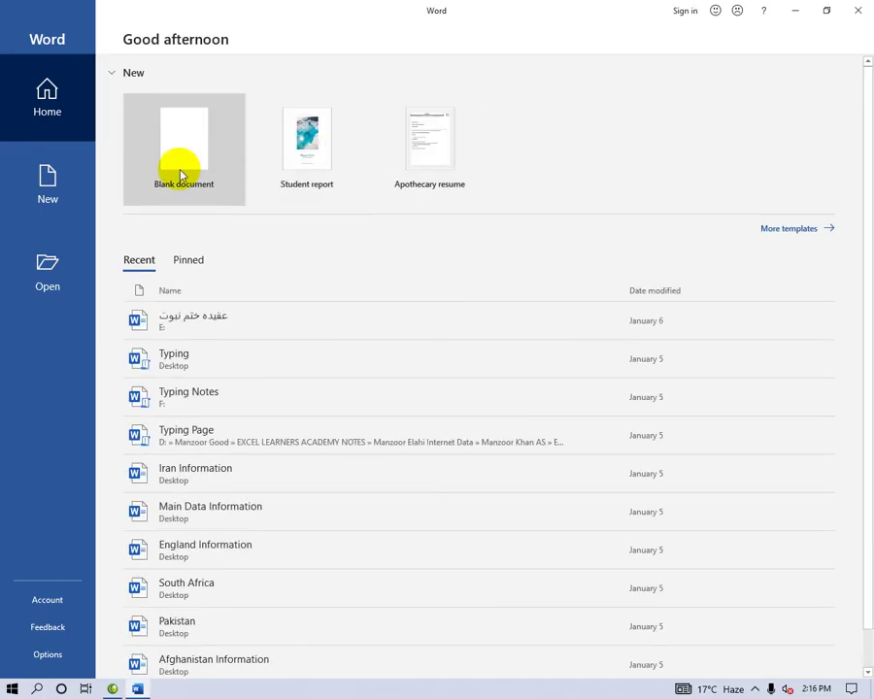
# - Create a new blank document, Document1, and zoom out on it
pyautogui.click(181, 175)
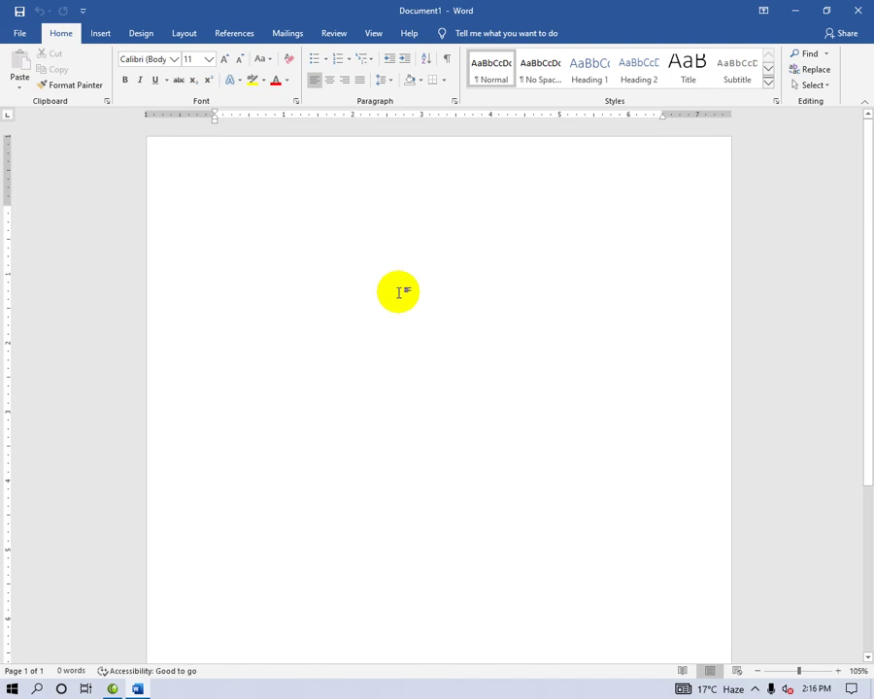
pyautogui.scroll(-3, 400, 288)
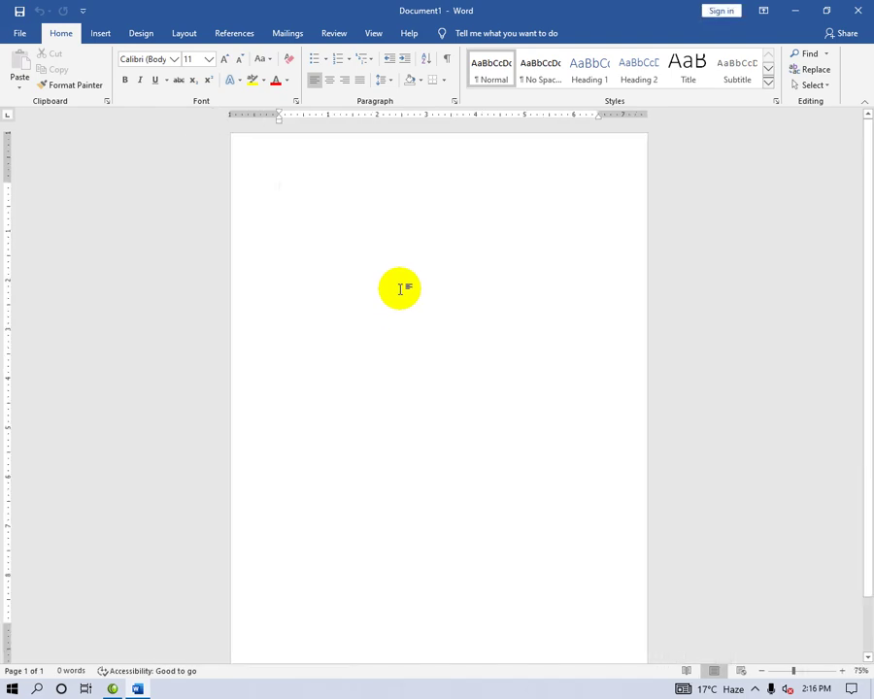
pyautogui.scroll(-1, 400, 284)
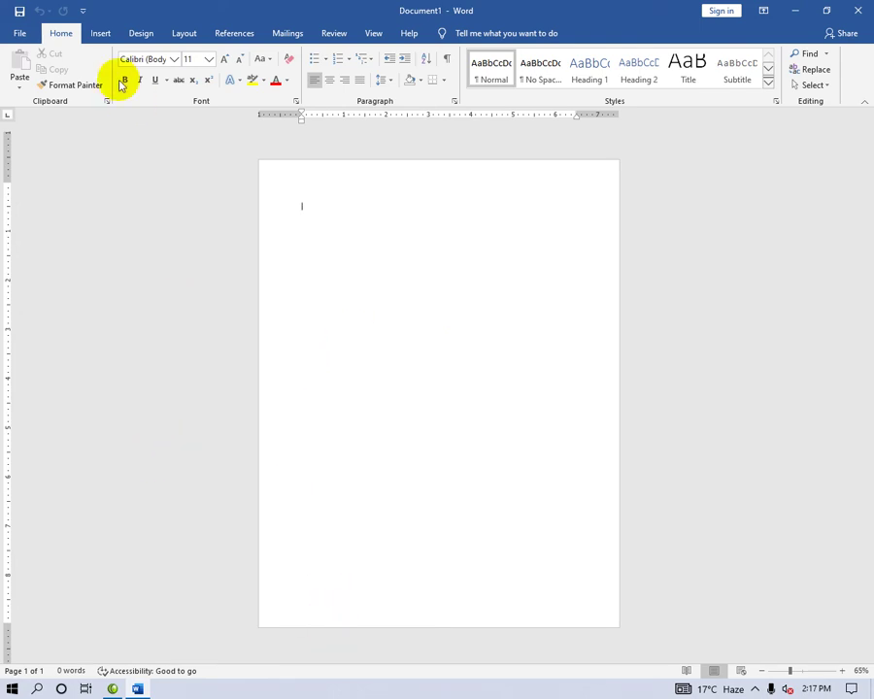
# - Insert the built-in Banded footer with its centred page number
pyautogui.click(101, 35)
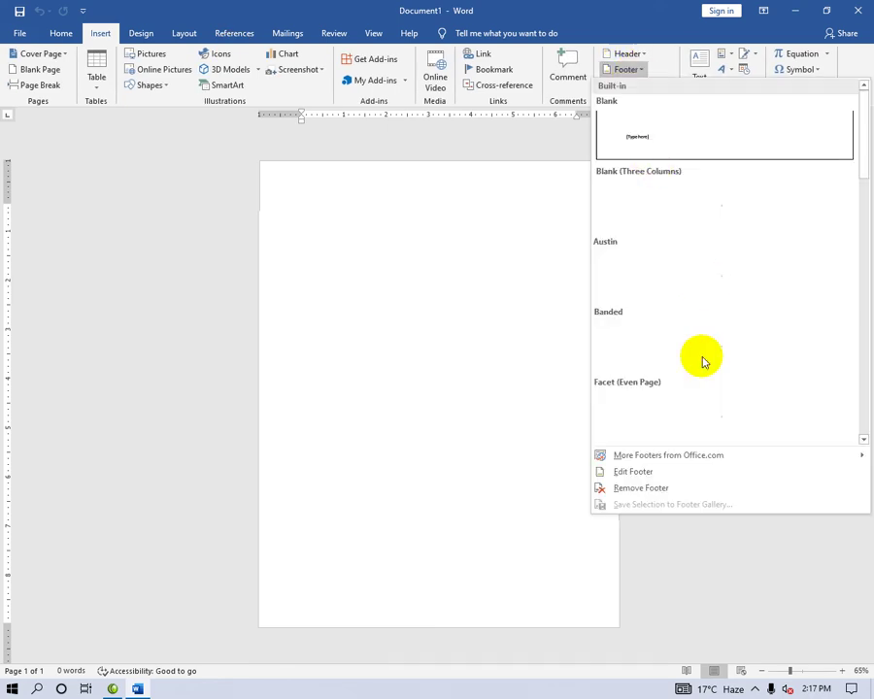
pyautogui.scroll(-3, 689, 284)
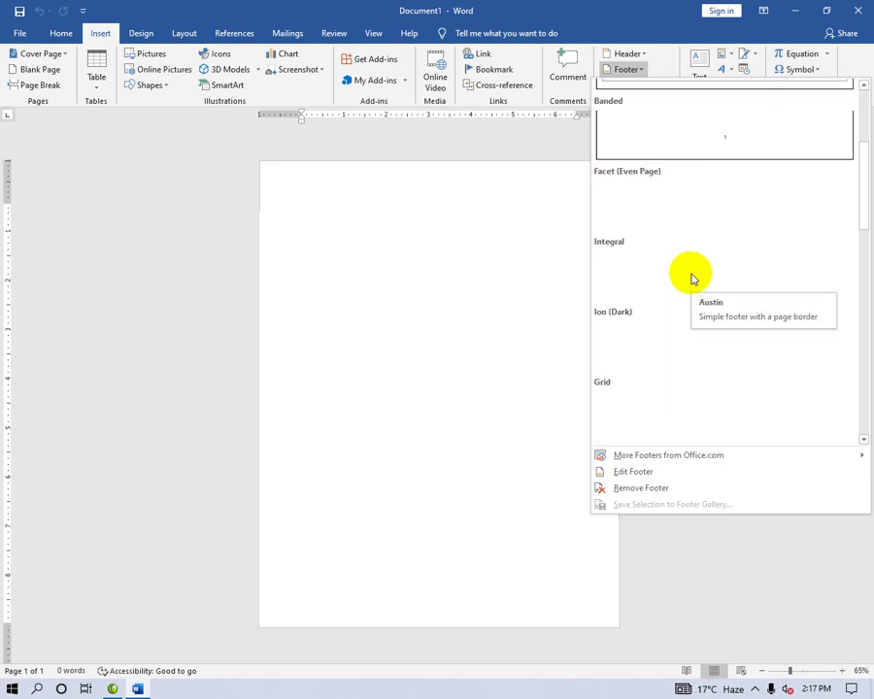
pyautogui.scroll(-2, 721, 413)
pyautogui.scroll(-3, 725, 390)
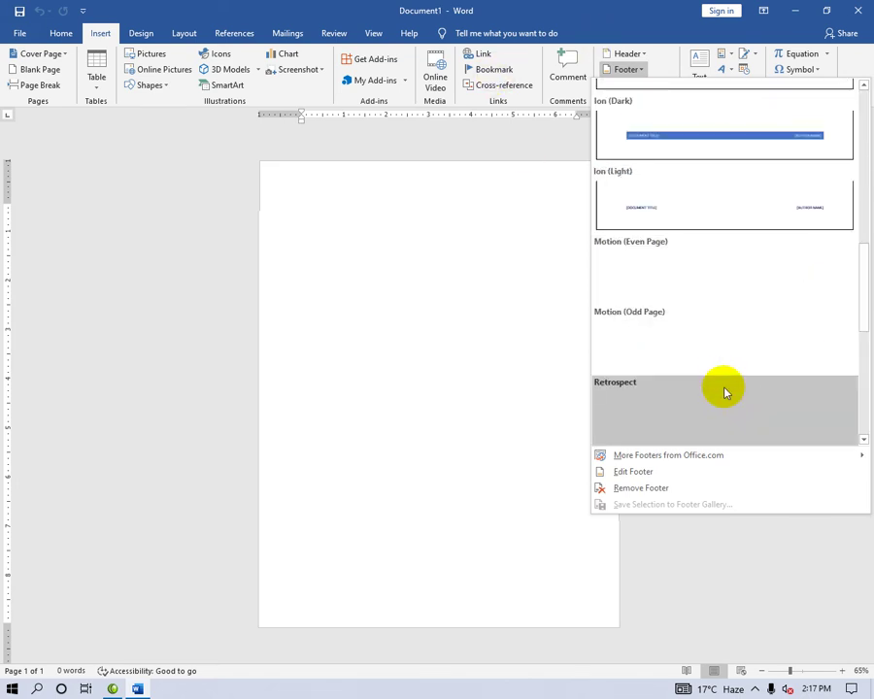
pyautogui.scroll(-3, 730, 374)
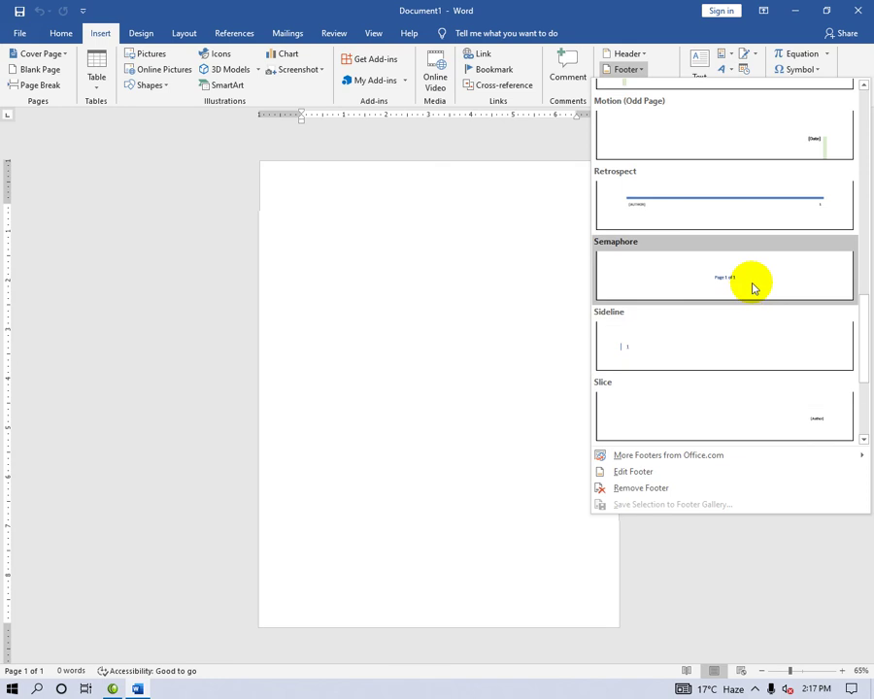
pyautogui.scroll(-3, 744, 353)
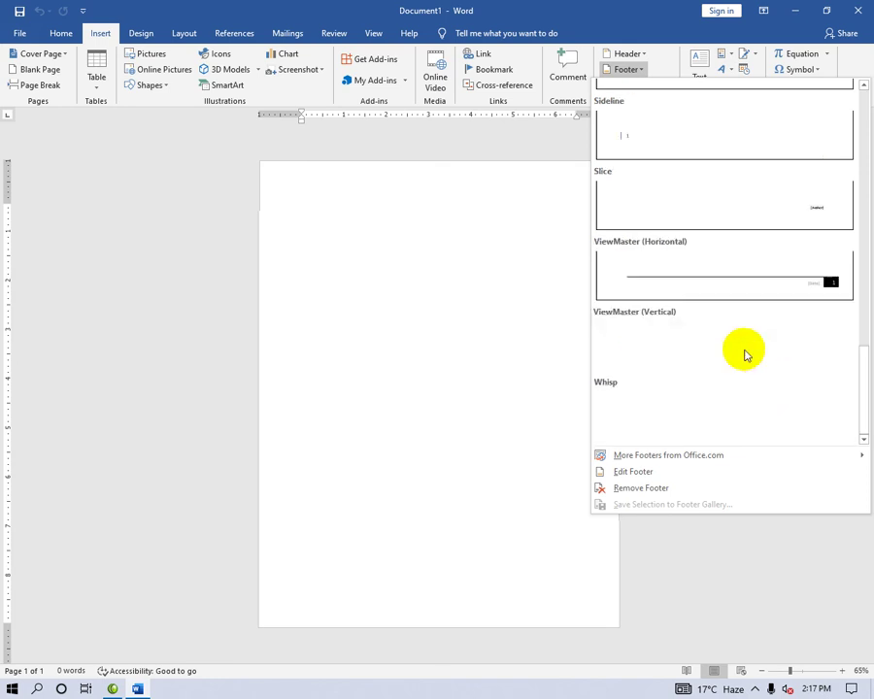
pyautogui.scroll(6, 744, 347)
pyautogui.scroll(3, 718, 331)
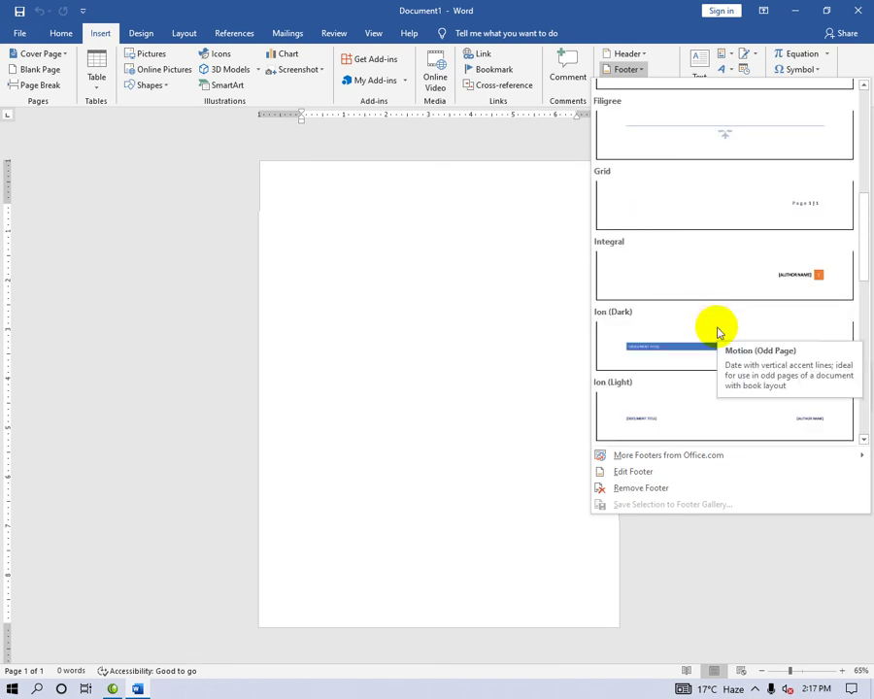
pyautogui.scroll(3, 718, 333)
pyautogui.scroll(3, 680, 205)
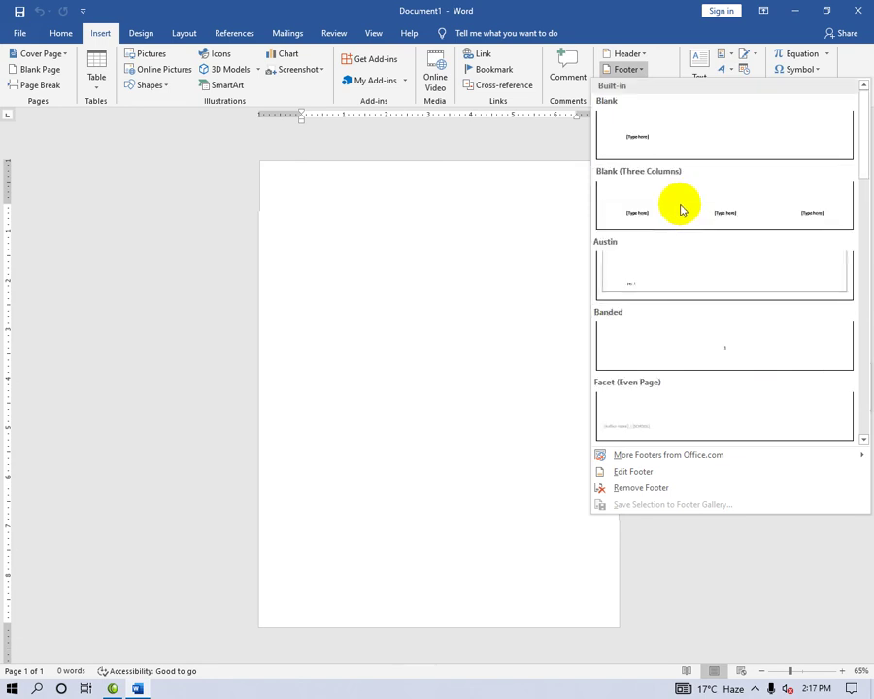
pyautogui.click(725, 334)
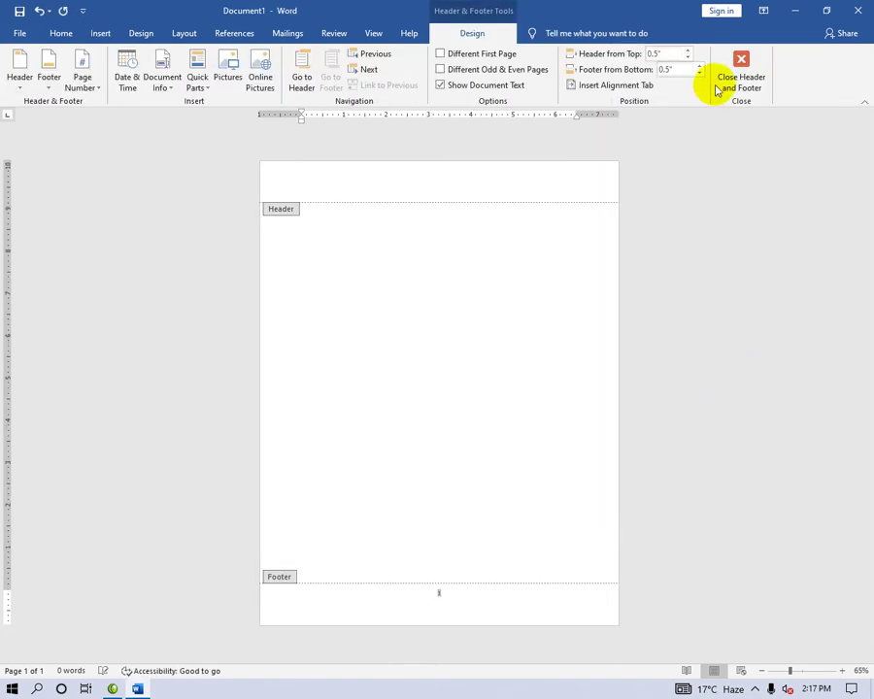
# - Close header and footer editing and return to the document body
pyautogui.click(734, 78)
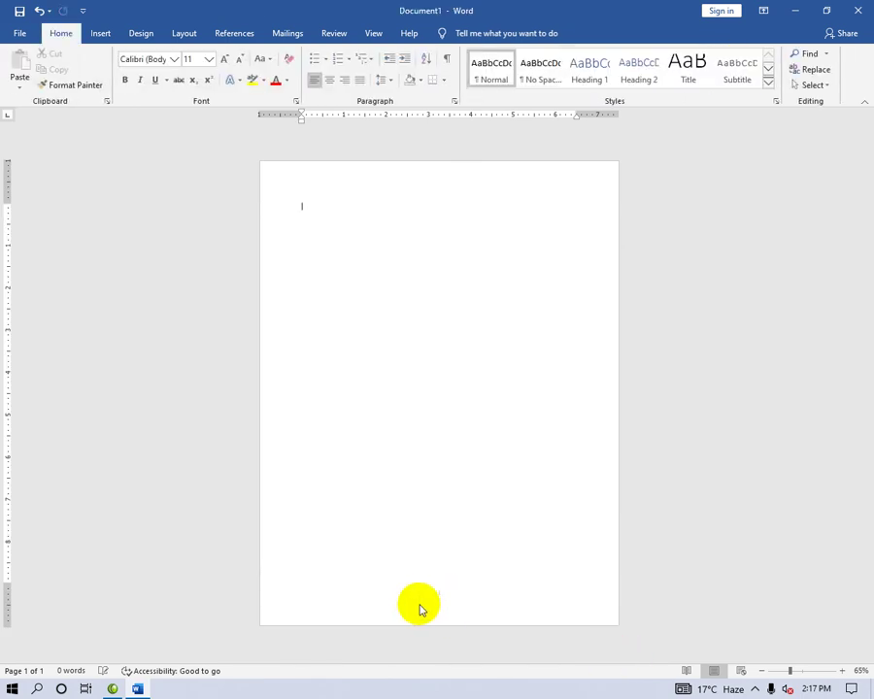
pyautogui.scroll(2, 437, 601)
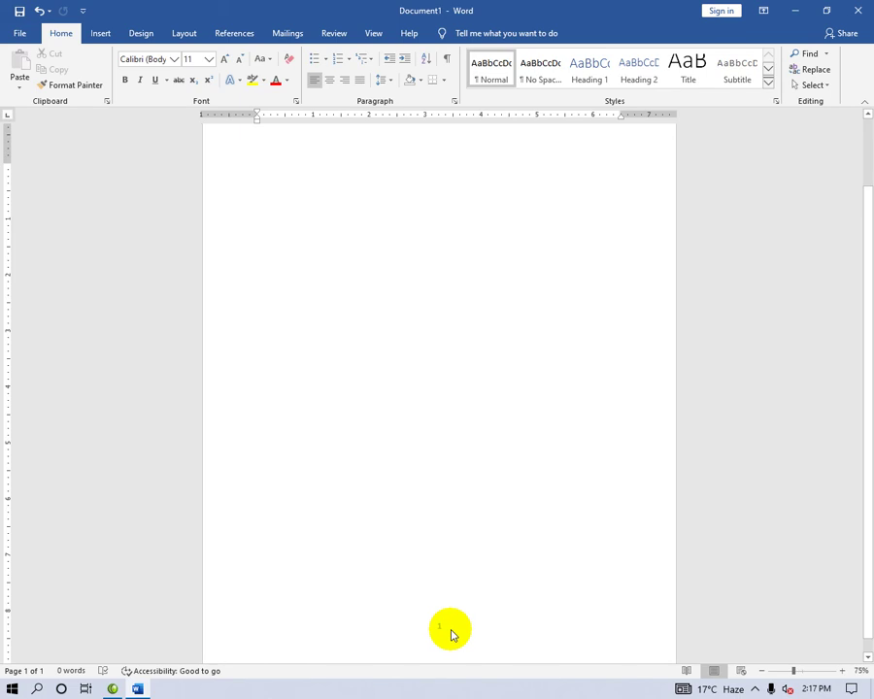
pyautogui.scroll(-2, 448, 631)
# - Show the Page Number options, then the Footer design gallery, from Insert
pyautogui.click(105, 35)
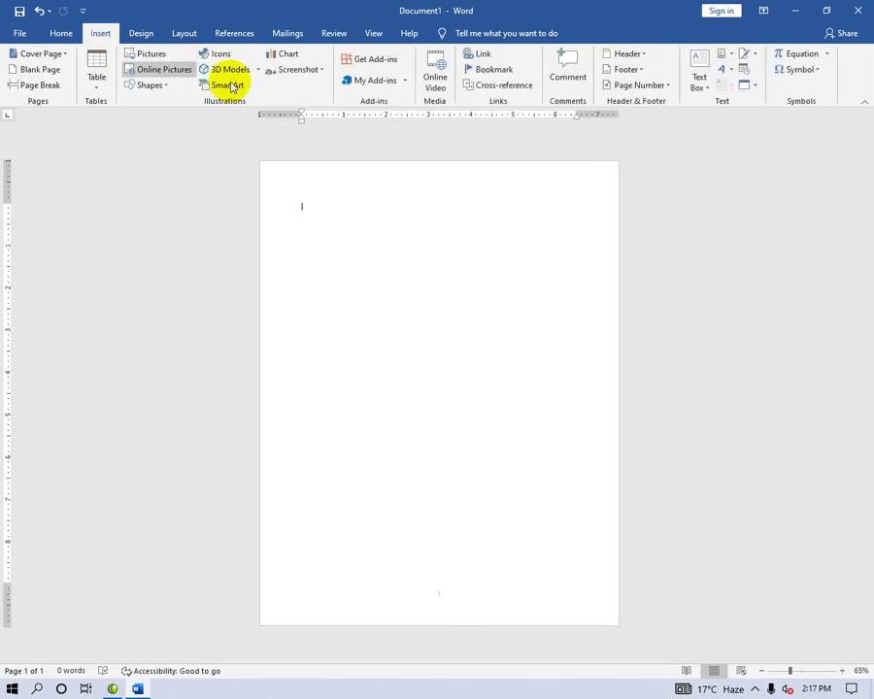
pyautogui.click(641, 84)
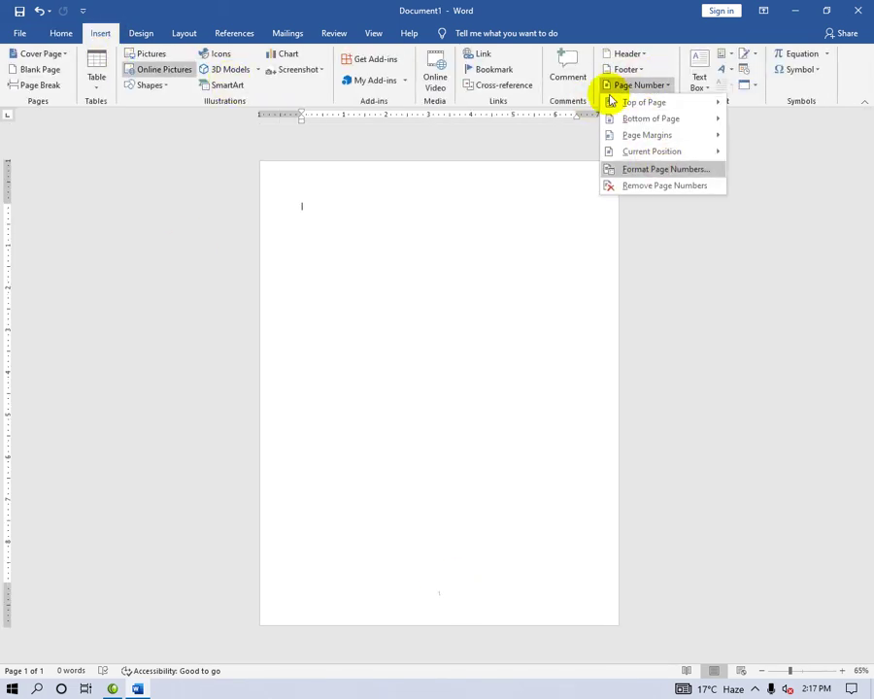
pyautogui.click(623, 68)
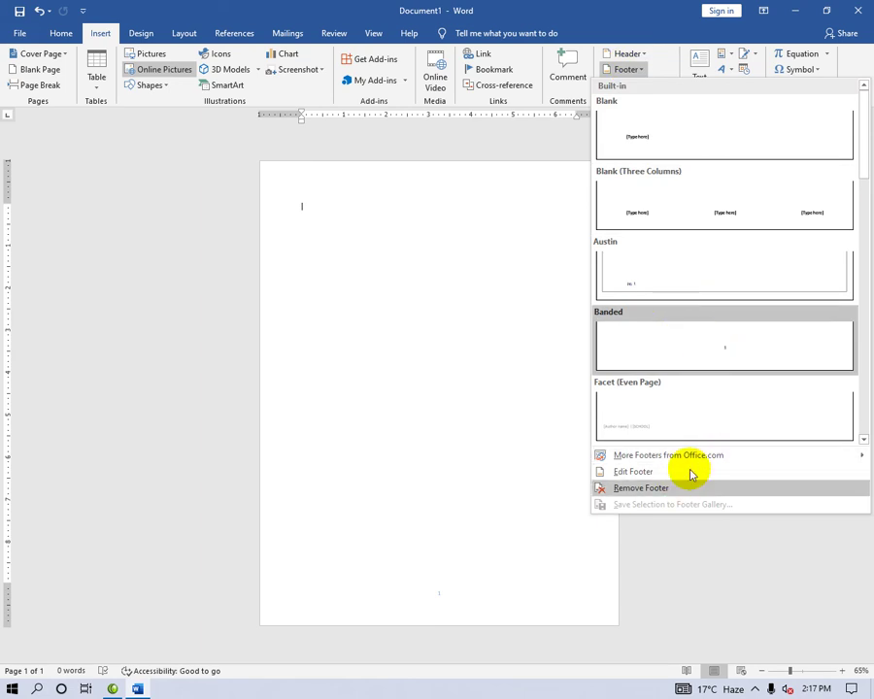
# - Reopen the footer via Edit Footer, select its page number, then close footer editing
pyautogui.click(649, 470)
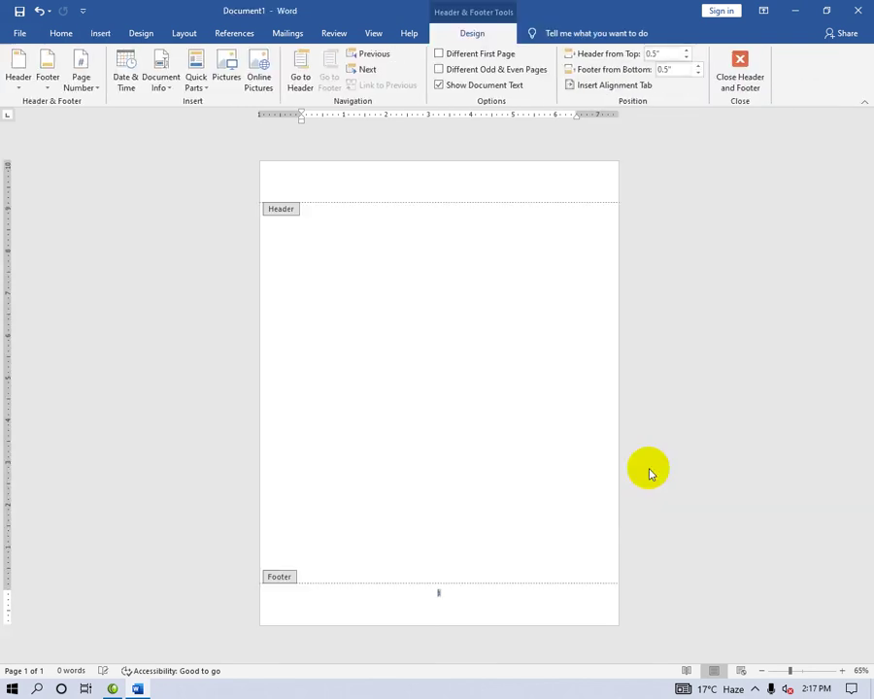
pyautogui.click(427, 599)
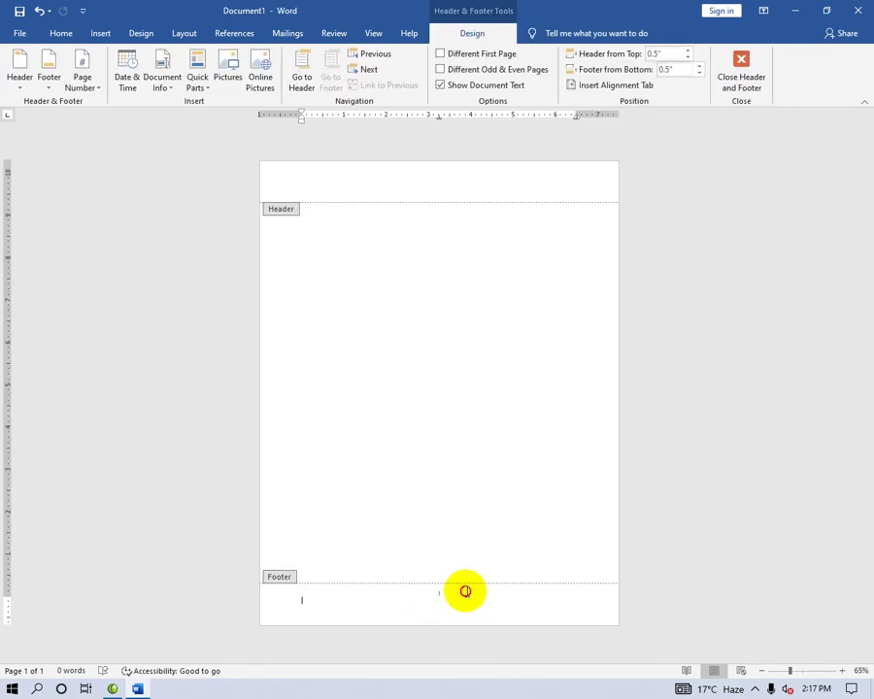
pyautogui.doubleClick(413, 594)
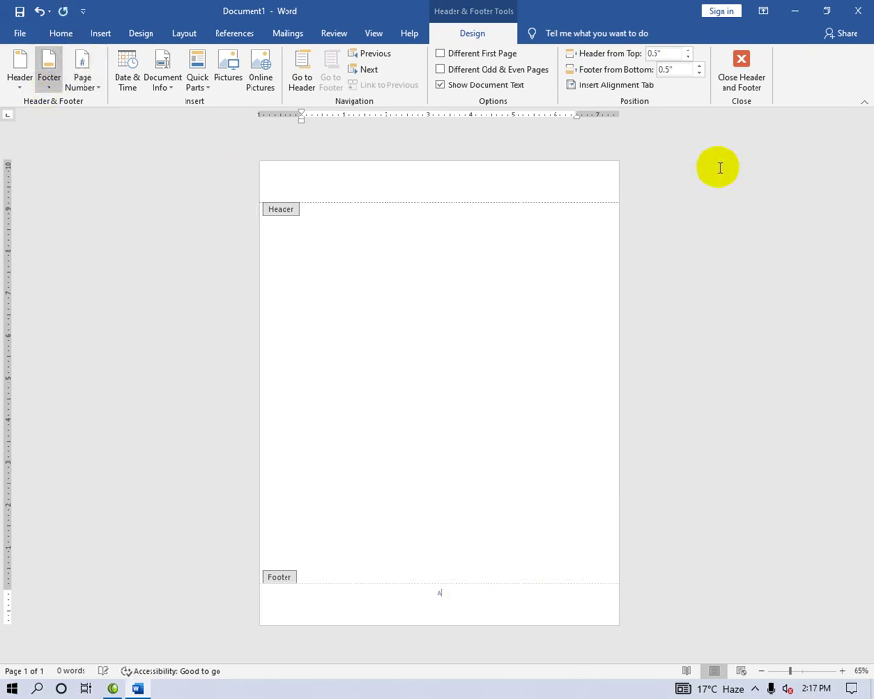
pyautogui.click(748, 80)
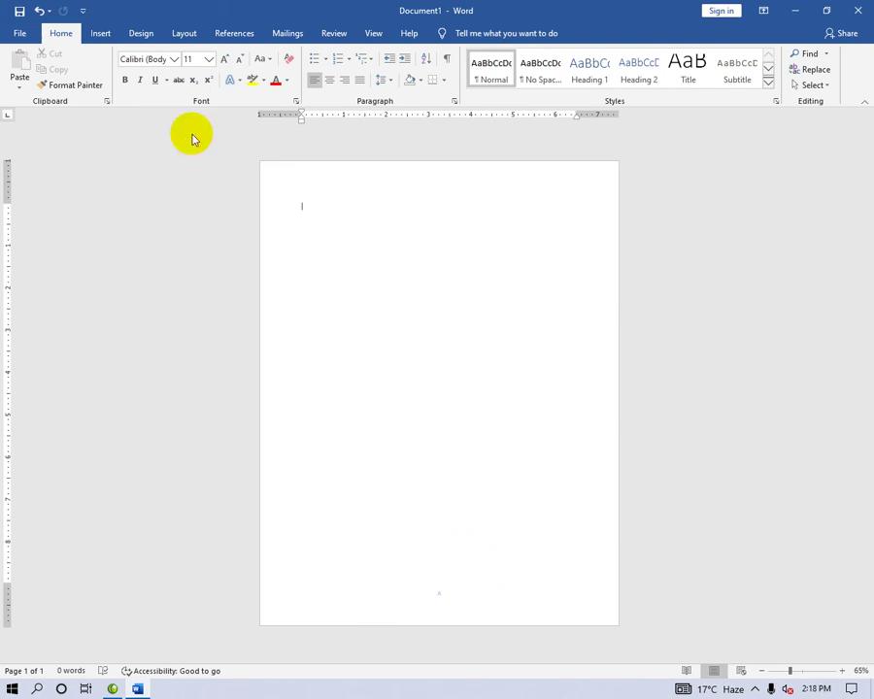
# - Remove the Banded footer via Insert > Footer > Remove Footer and return to the body
pyautogui.click(100, 36)
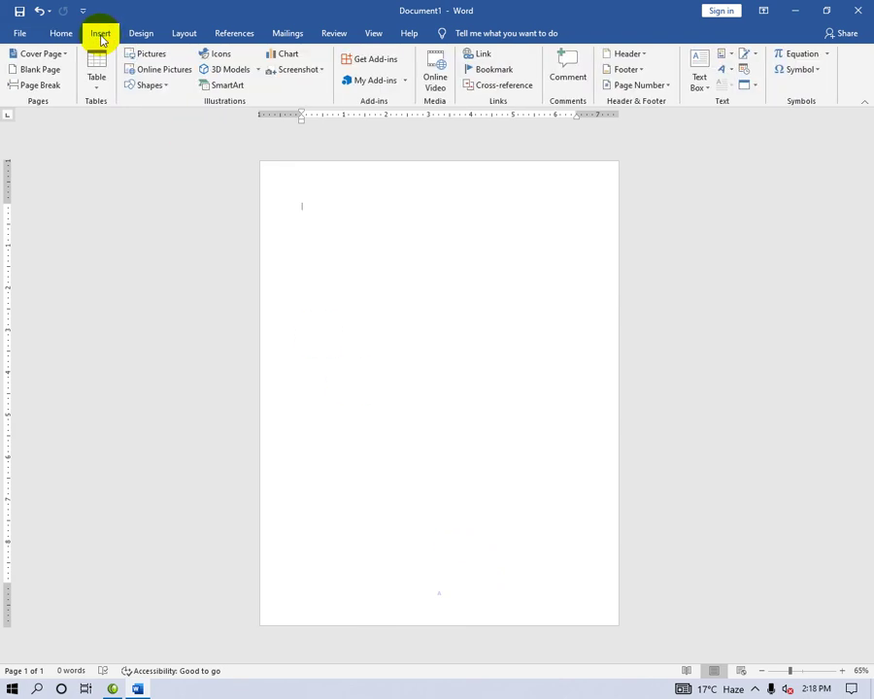
pyautogui.click(631, 69)
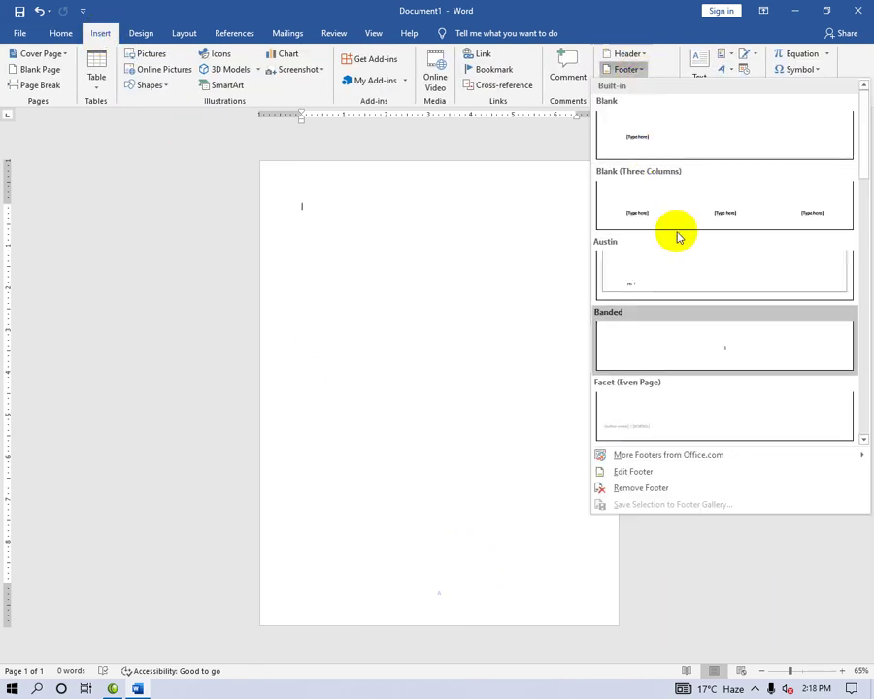
pyautogui.click(666, 492)
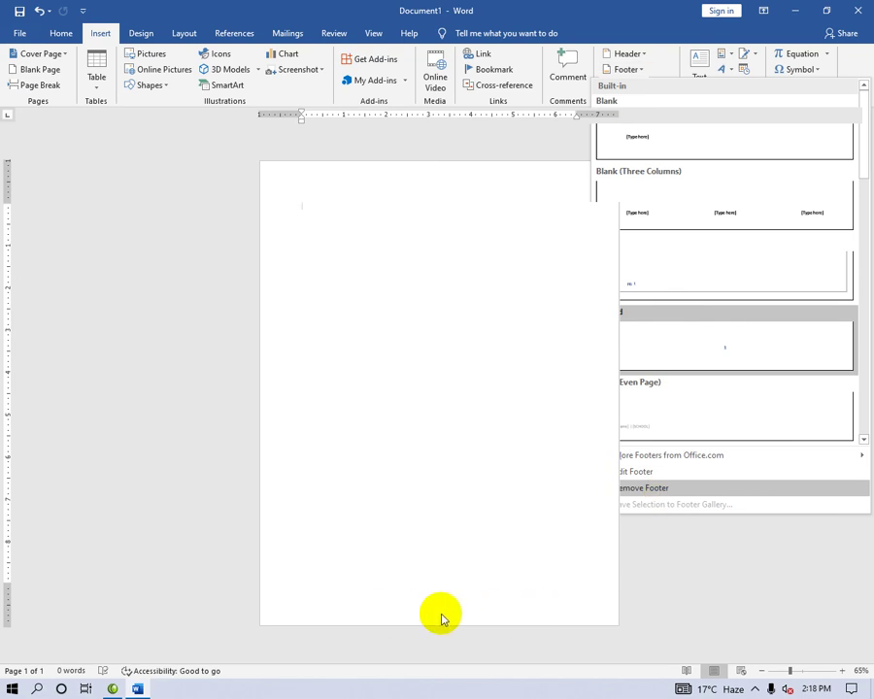
pyautogui.click(696, 555)
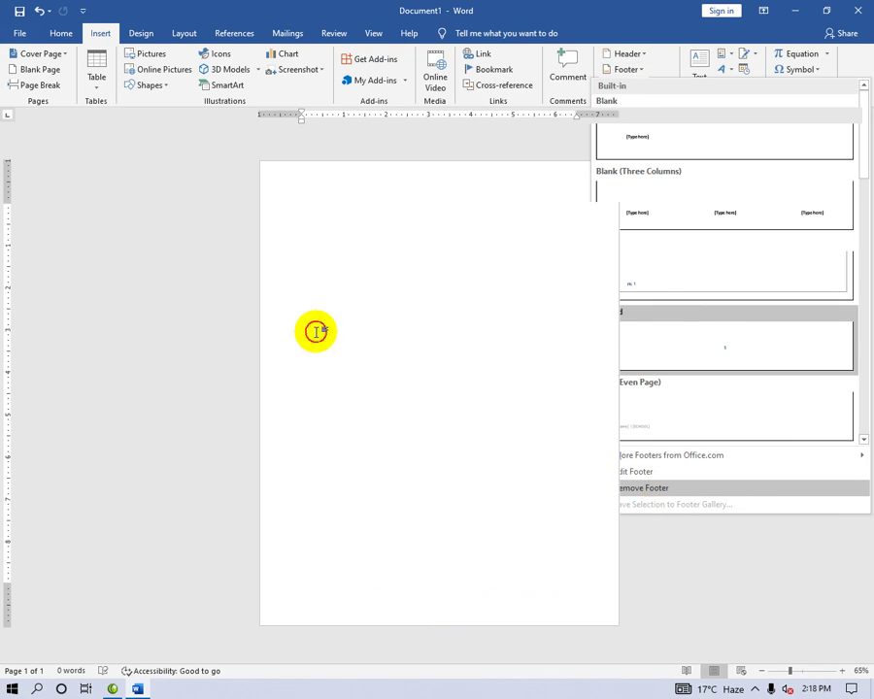
pyautogui.keyDown('ctrl'); pyautogui.scroll(-1, 377, 380); pyautogui.keyUp('ctrl')
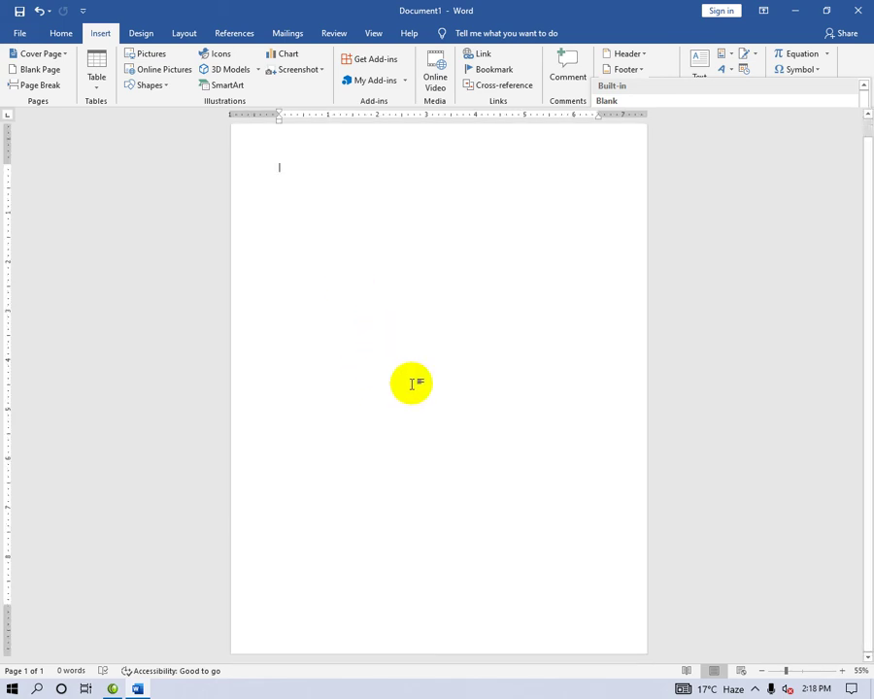
# - Open the empty footer of Document1 through Insert > Footer > Edit Footer
pyautogui.click(94, 33)
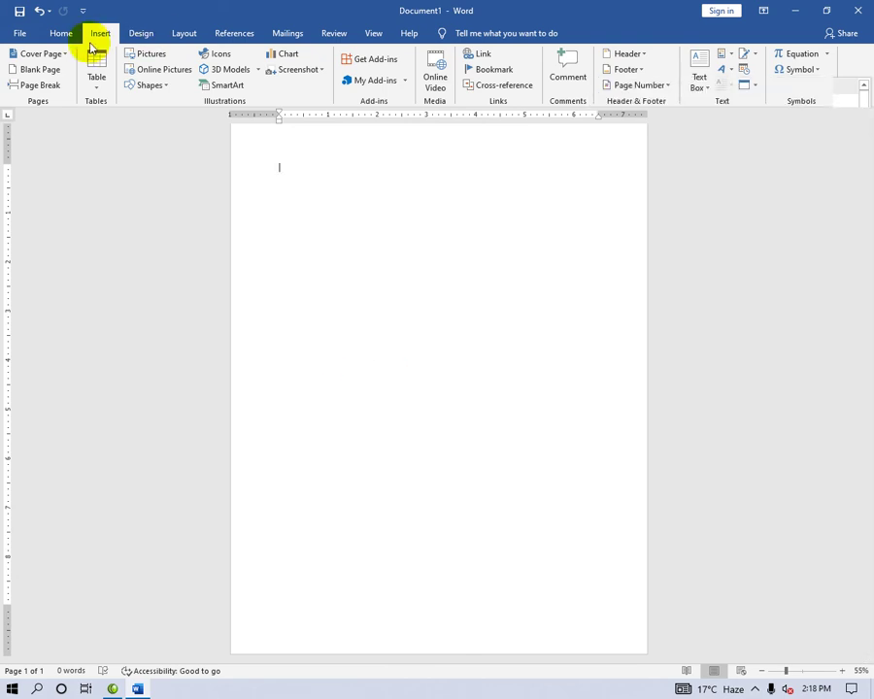
pyautogui.click(78, 33)
pyautogui.click(93, 34)
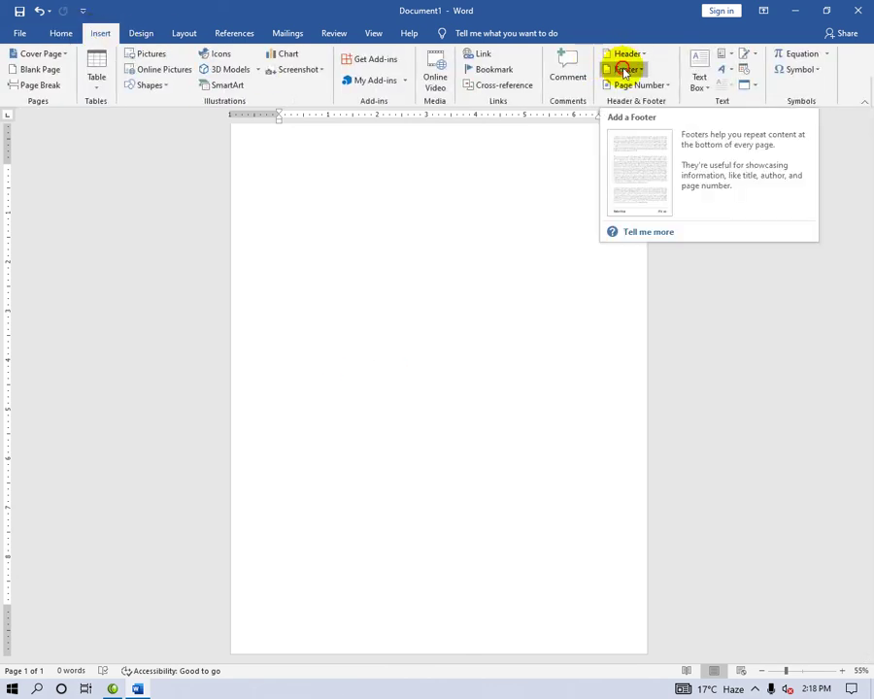
pyautogui.click(625, 71)
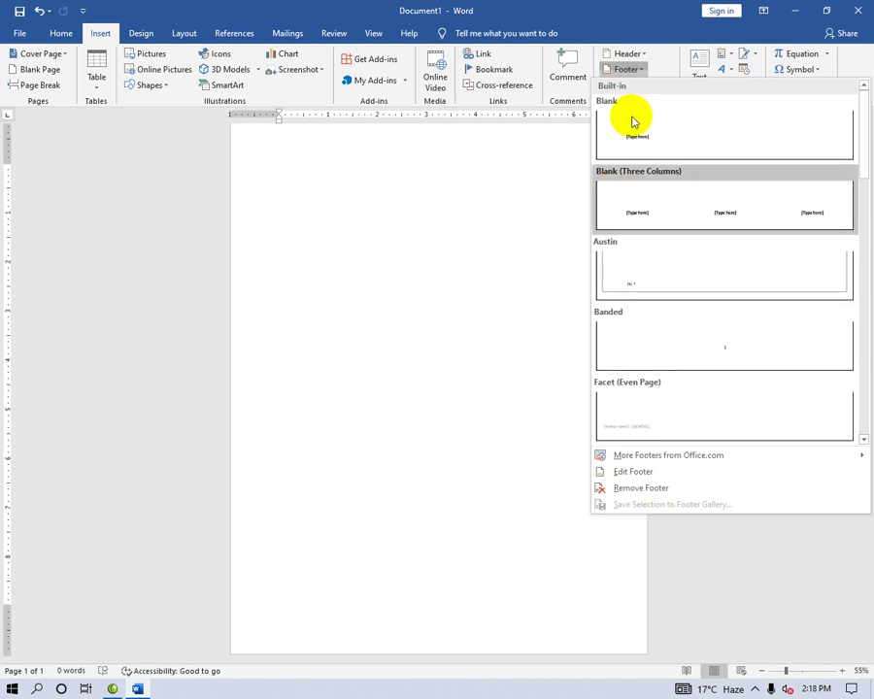
pyautogui.click(633, 472)
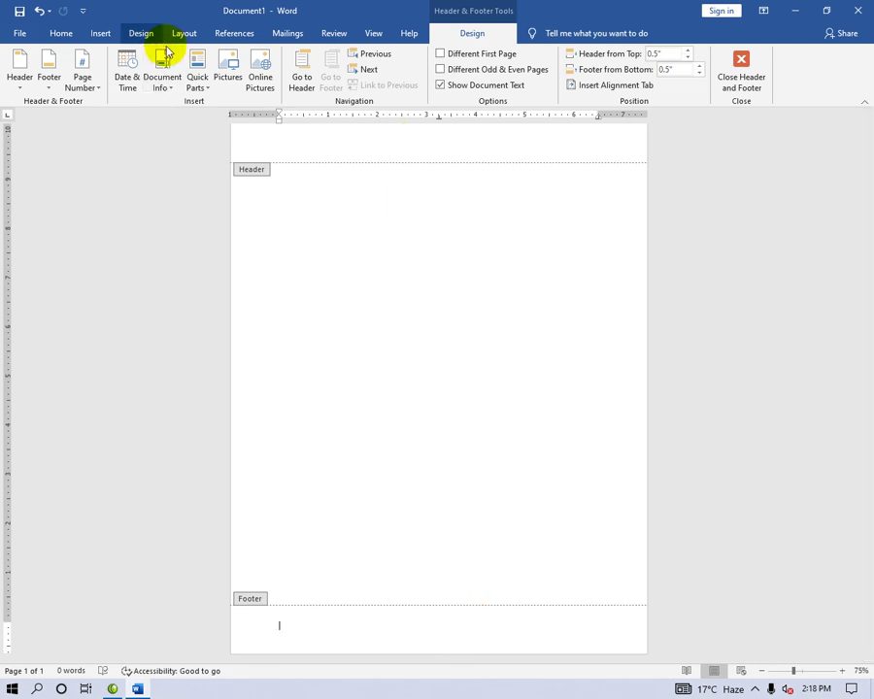
# - Draw a blue rectangle, 0.65" high by 4.53" wide, inside the footer
pyautogui.click(96, 36)
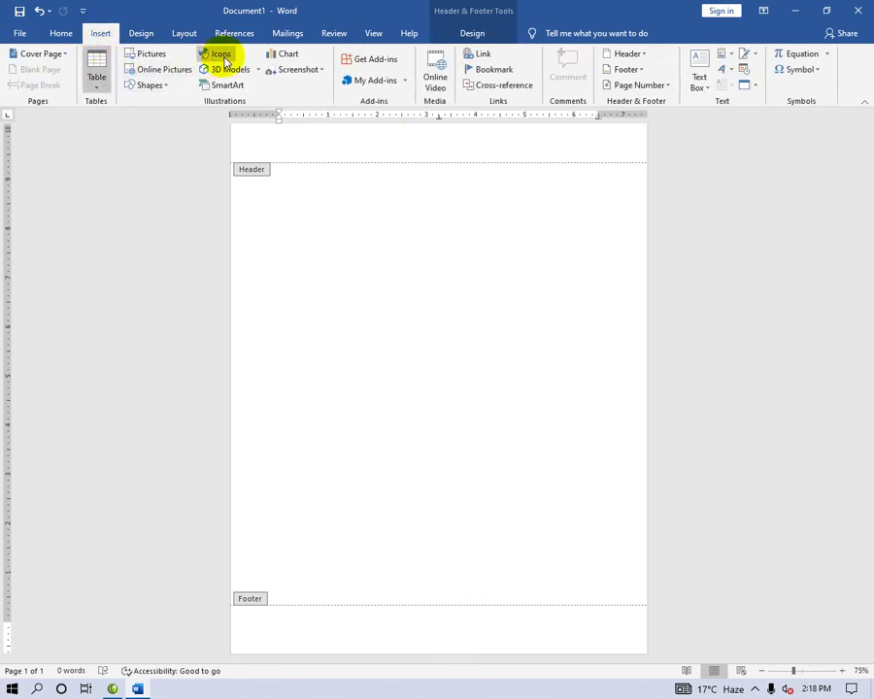
pyautogui.click(151, 85)
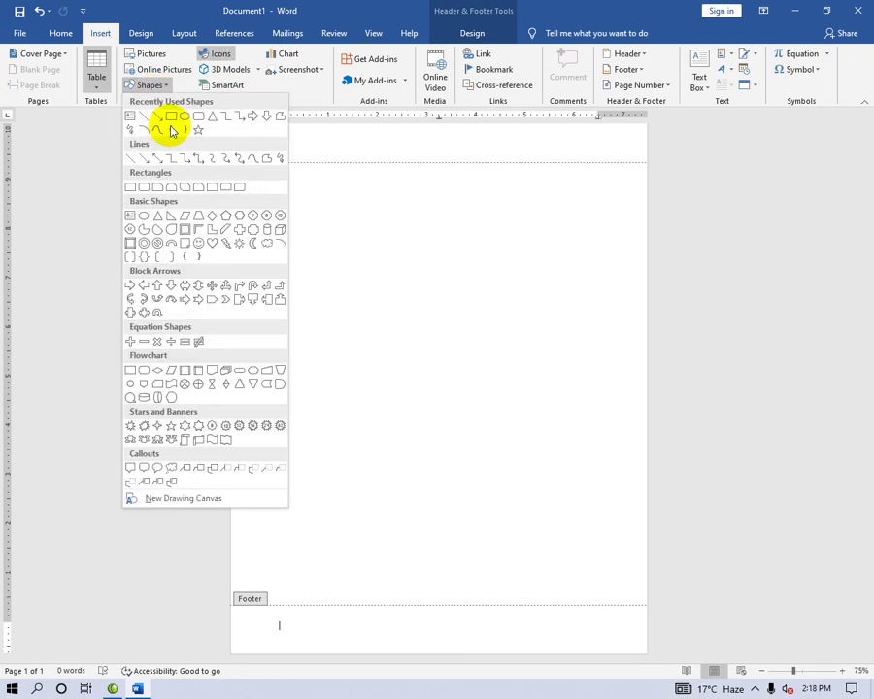
pyautogui.click(199, 116)
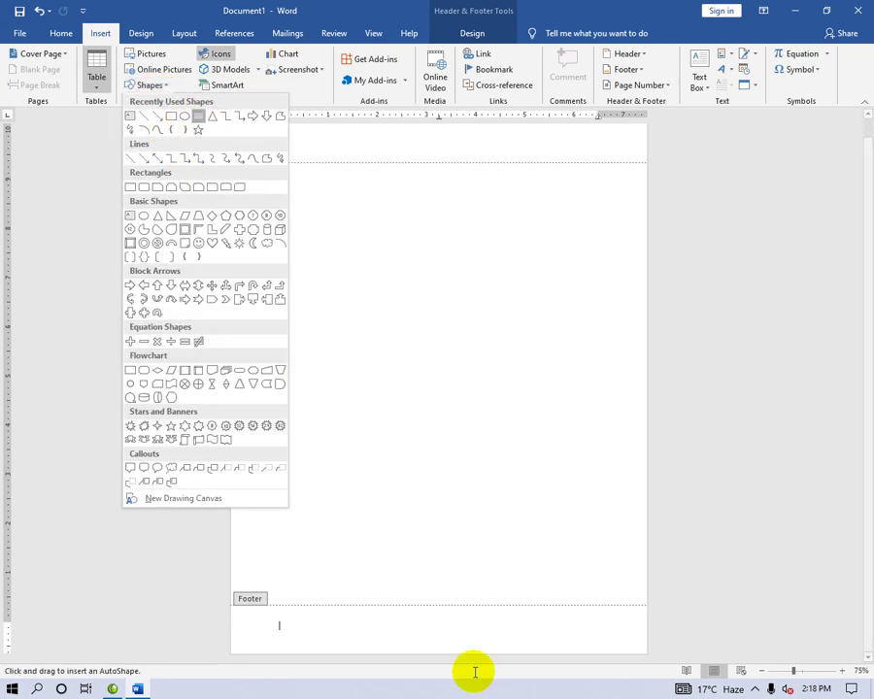
pyautogui.moveTo(313, 611); pyautogui.dragTo(530, 641)
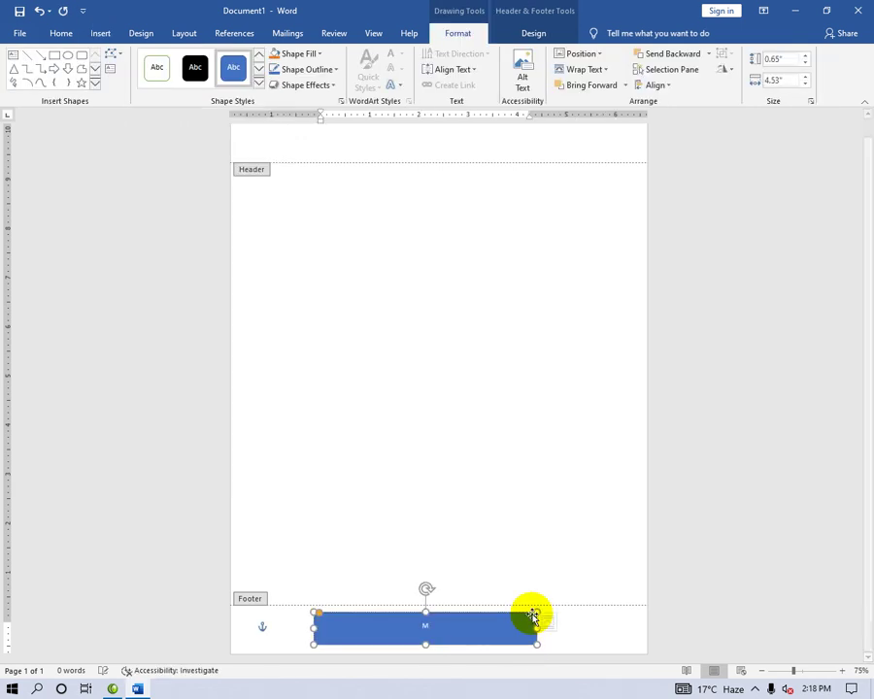
# - Type the person's name into the rectangle and enlarge the text to 28 pt
pyautogui.write('Mr. Manzoor')
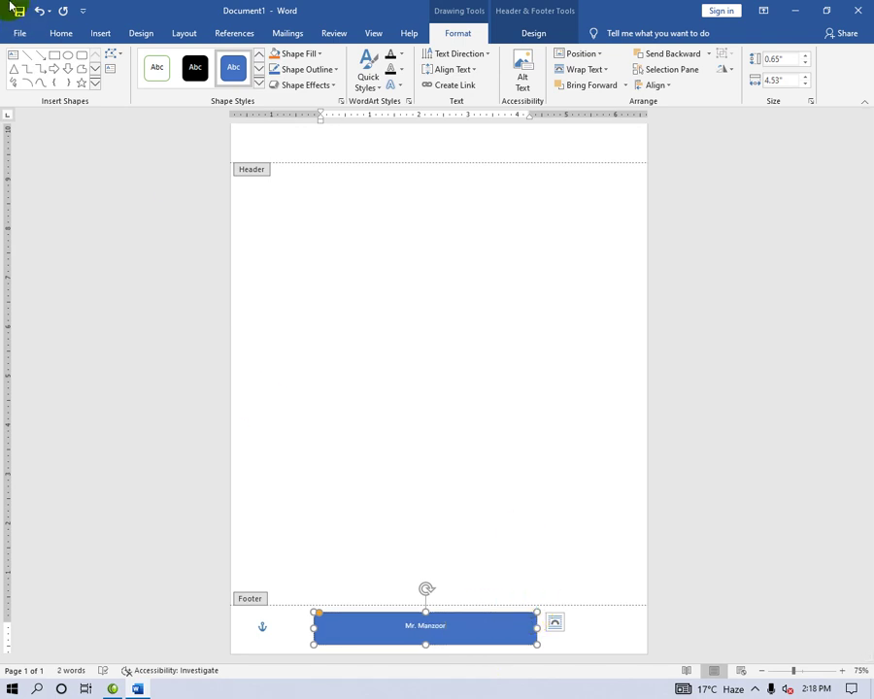
pyautogui.click(61, 33)
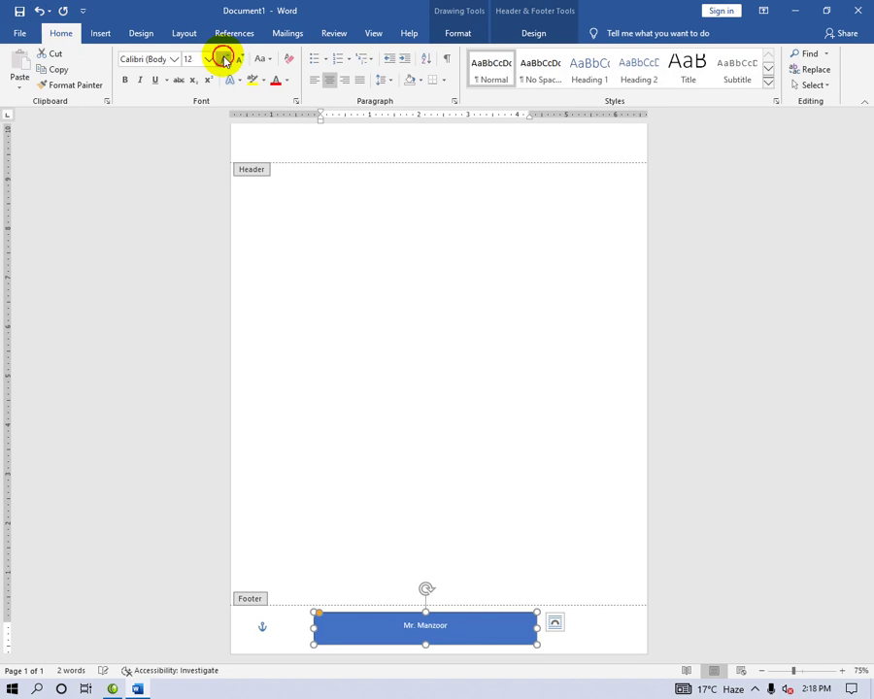
pyautogui.click(223, 60)
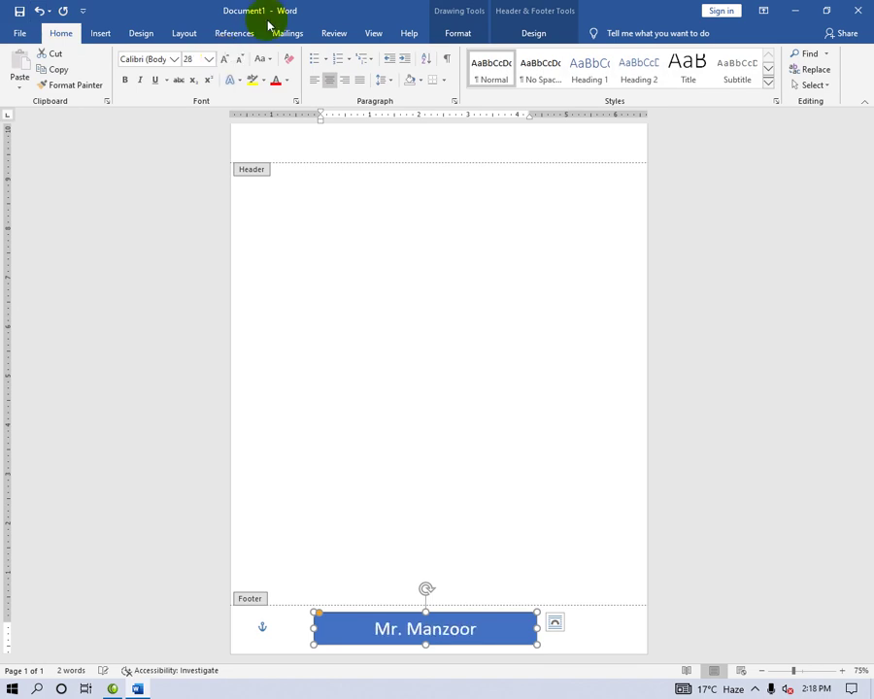
pyautogui.click(103, 33)
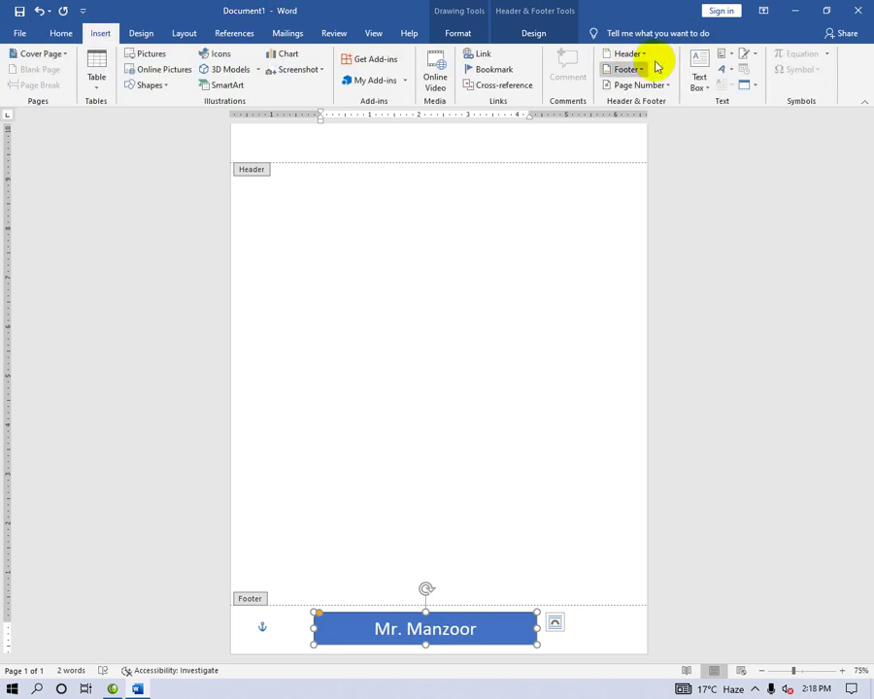
# - Save the selected banner to the Footers gallery, General category, under the person's name
pyautogui.click(639, 68)
pyautogui.click(679, 505)
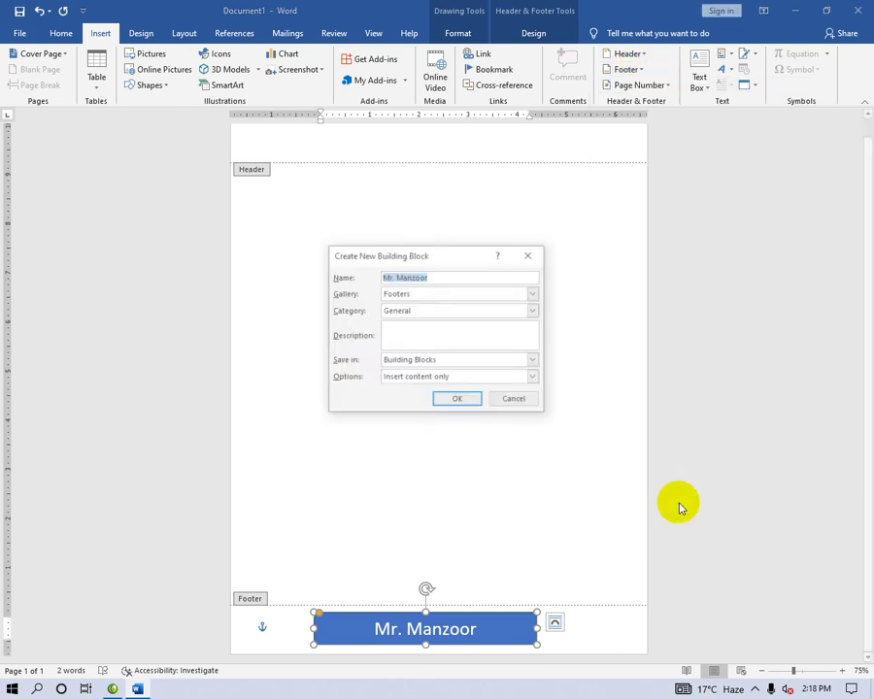
pyautogui.click(445, 278)
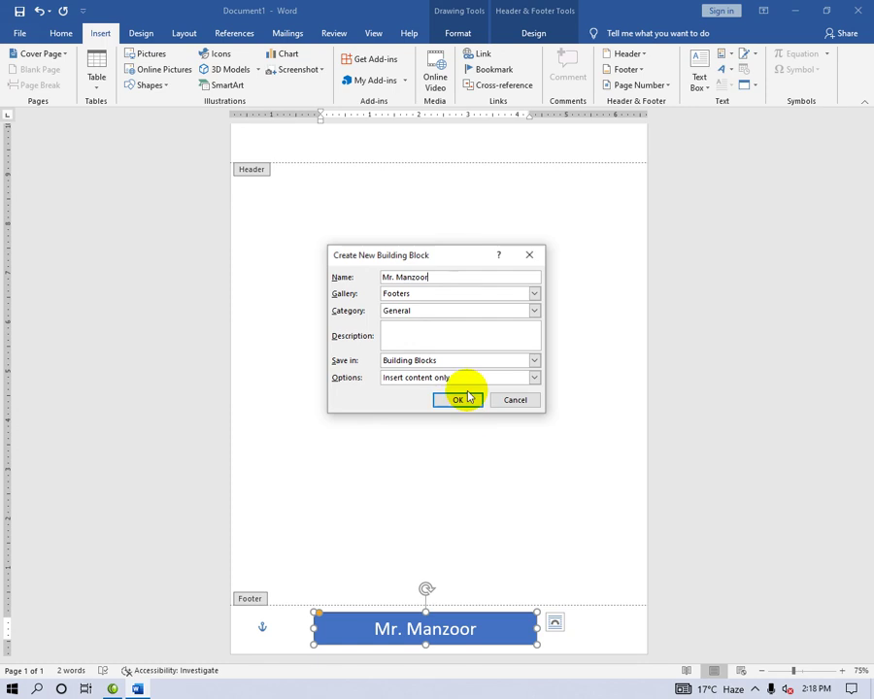
pyautogui.click(451, 399)
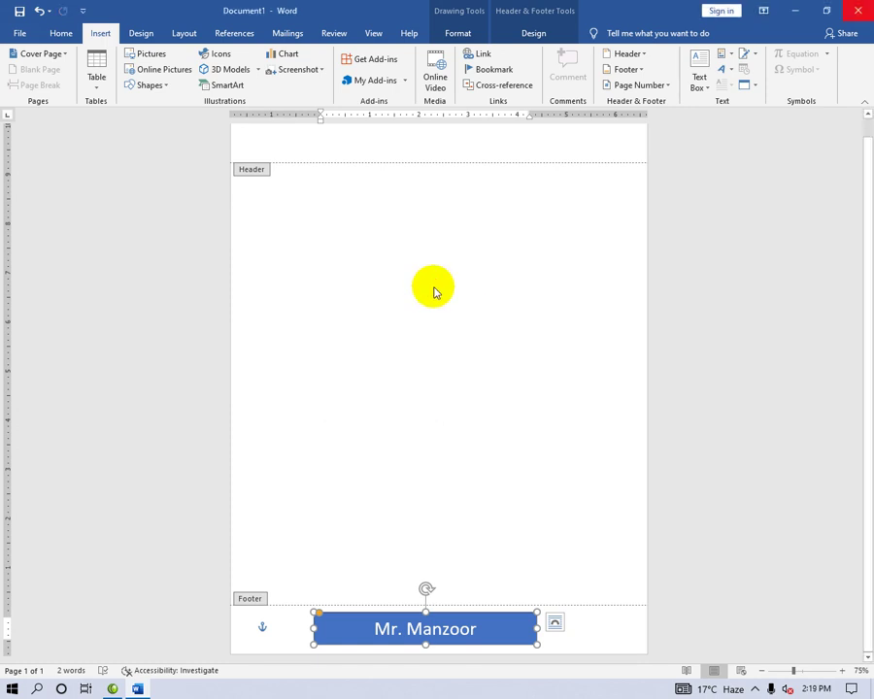
# - Create a new blank document and add the saved Mr. Manzoor footer from the General gallery section
pyautogui.hotkey('ctrl', 'n')
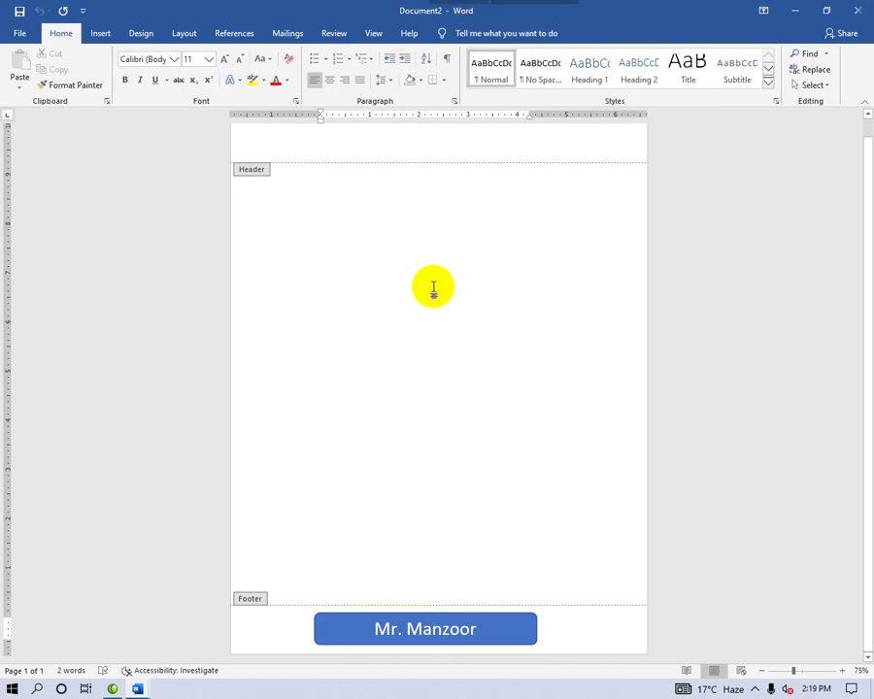
pyautogui.click(101, 33)
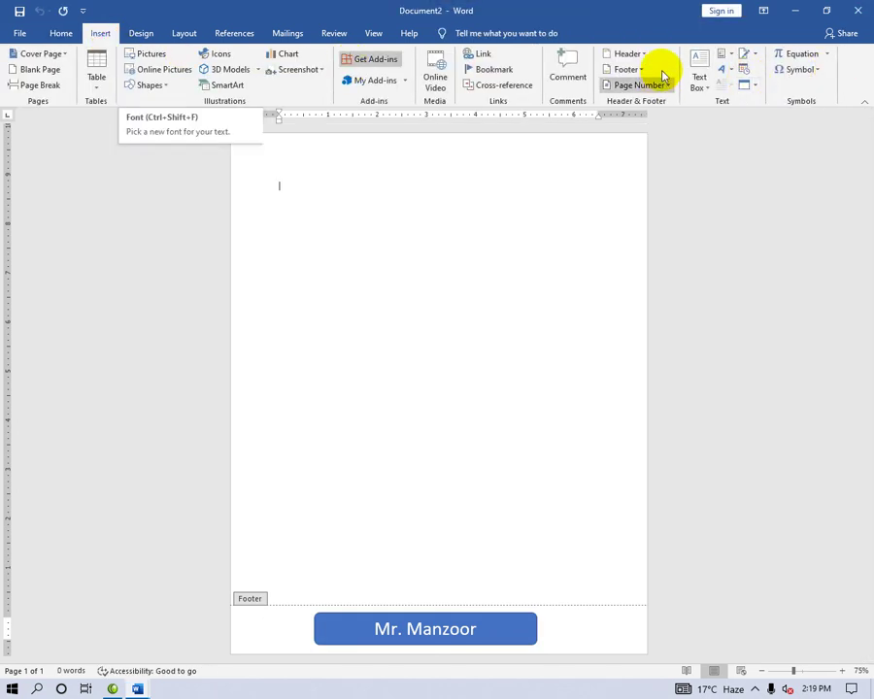
pyautogui.click(639, 69)
pyautogui.scroll(-10, 758, 378)
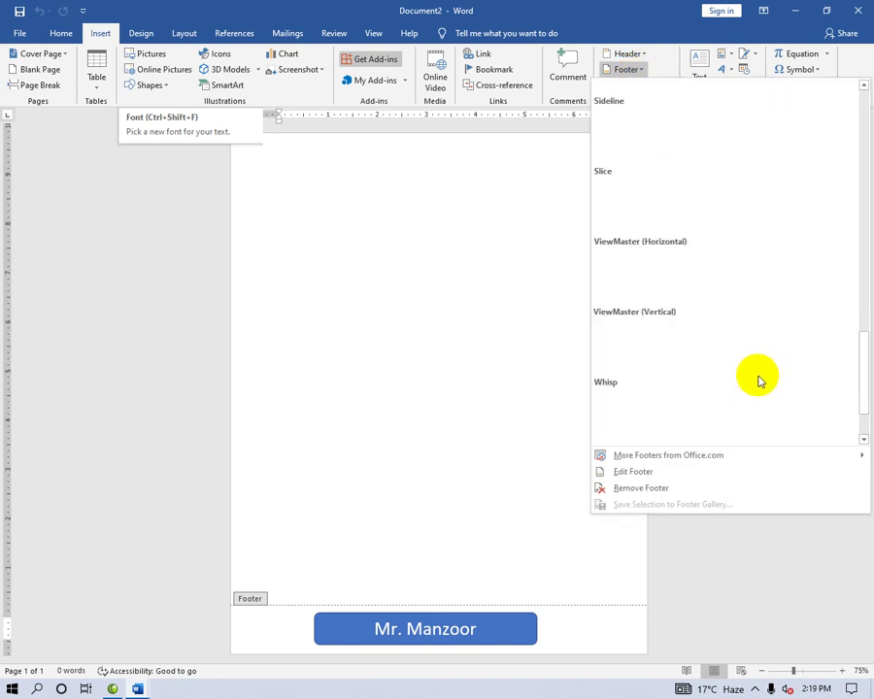
pyautogui.scroll(-2, 827, 360)
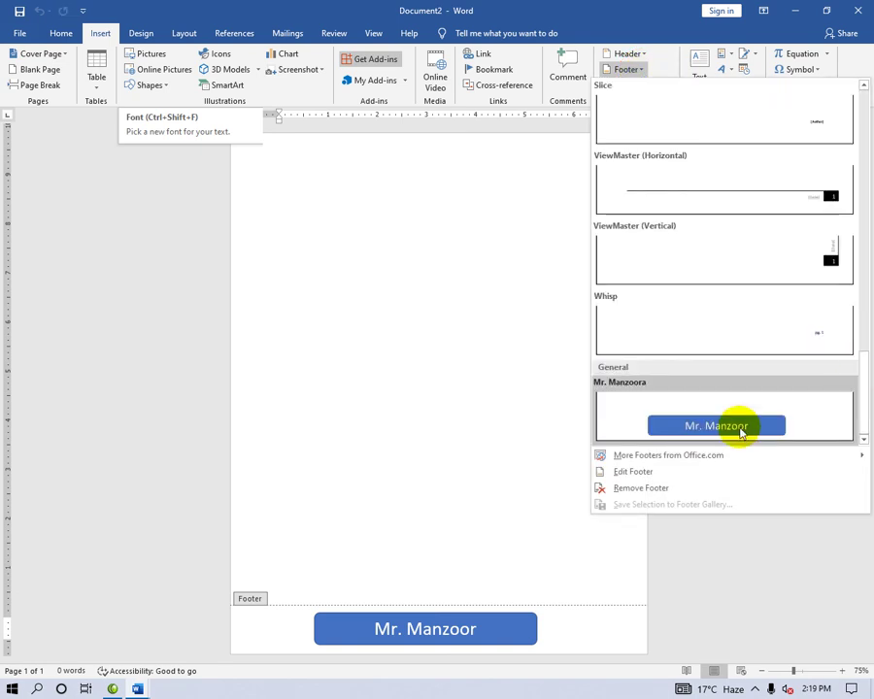
pyautogui.click(734, 425)
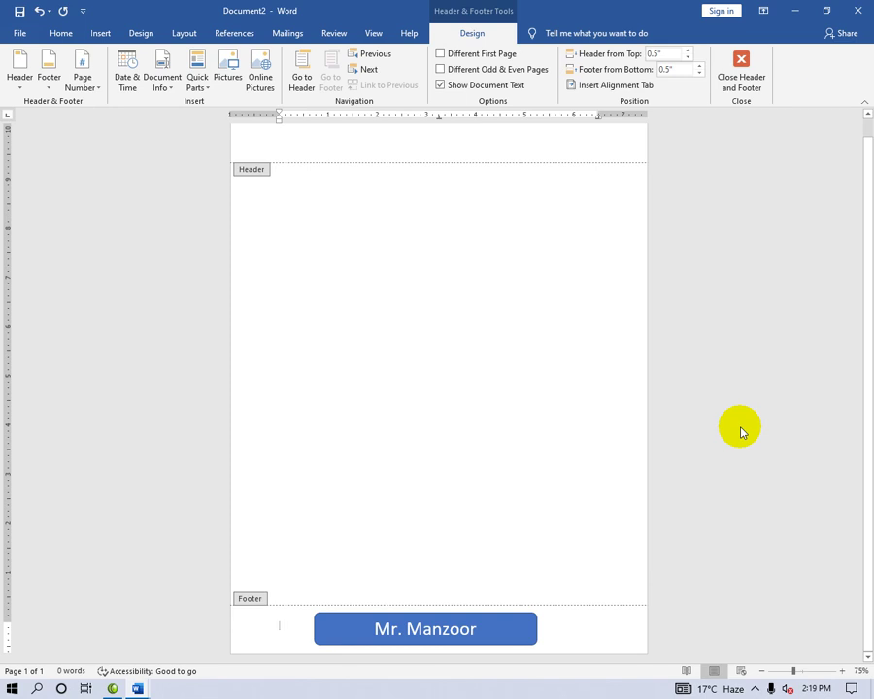
# - Exit footer editing and close the extra Document3 window, returning to Document2
pyautogui.click(759, 77)
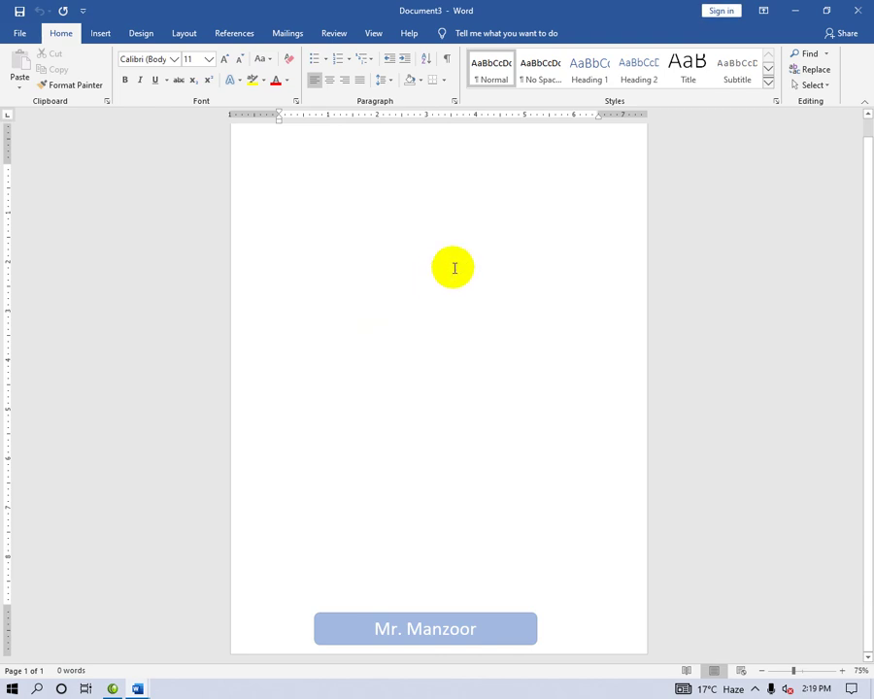
pyautogui.click(865, 7)
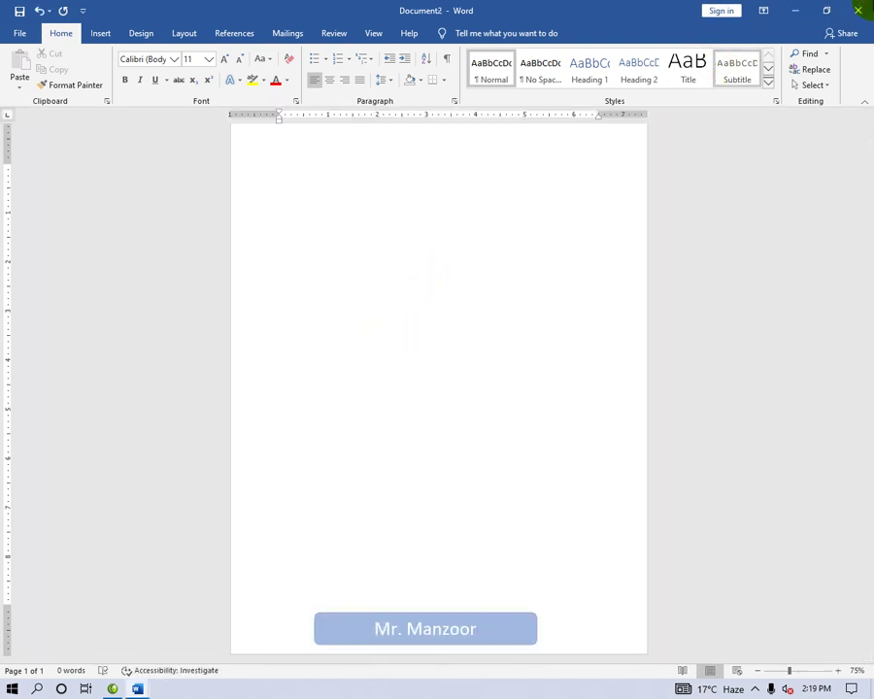
pyautogui.click(105, 35)
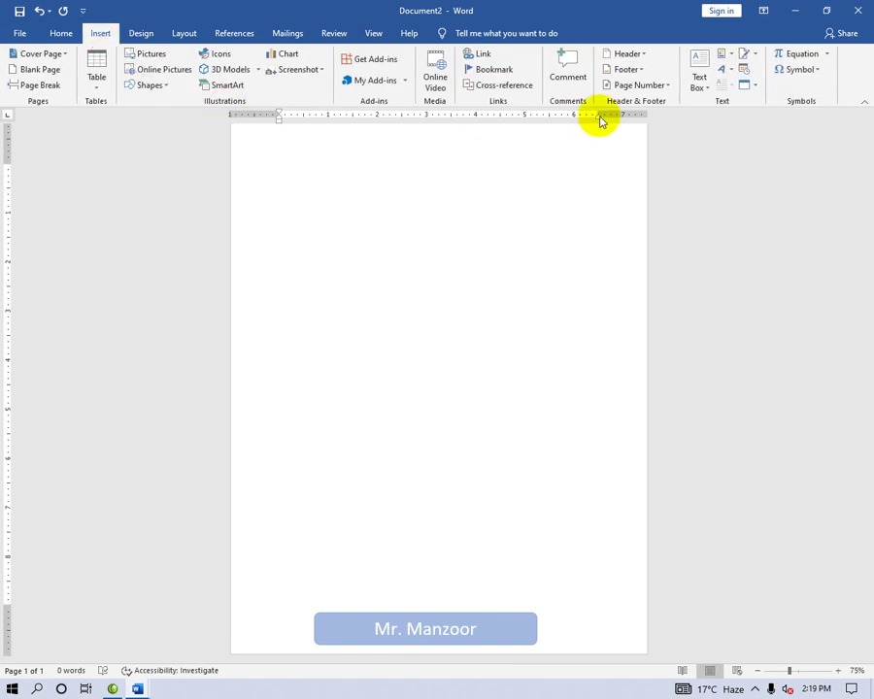
# - Reinsert the Mr. Manzoor footer into Document2, exit footer editing, and reopen the footer gallery
pyautogui.click(626, 69)
pyautogui.scroll(-5, 689, 367)
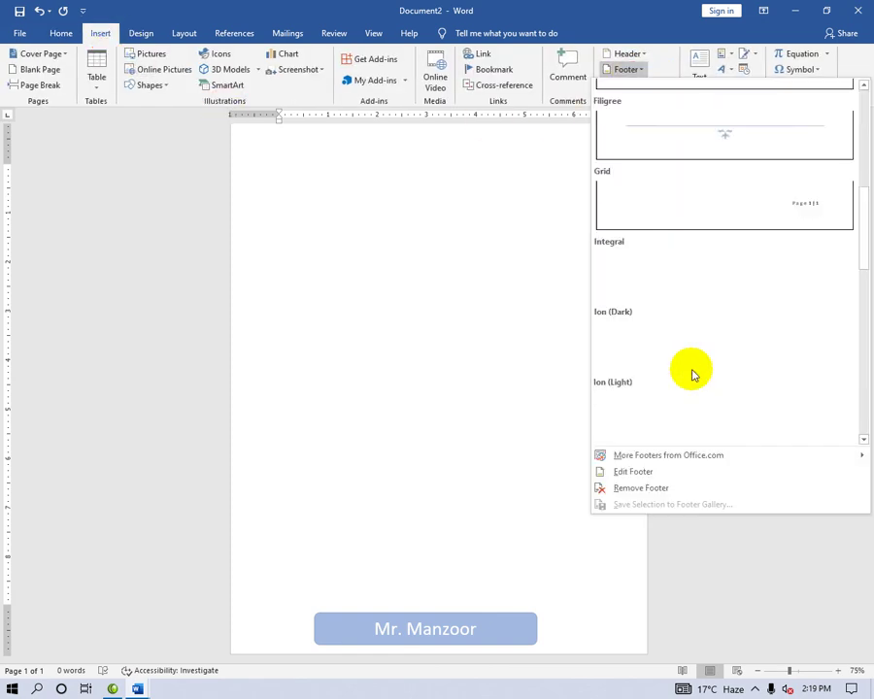
pyautogui.scroll(-10, 690, 375)
pyautogui.click(705, 388)
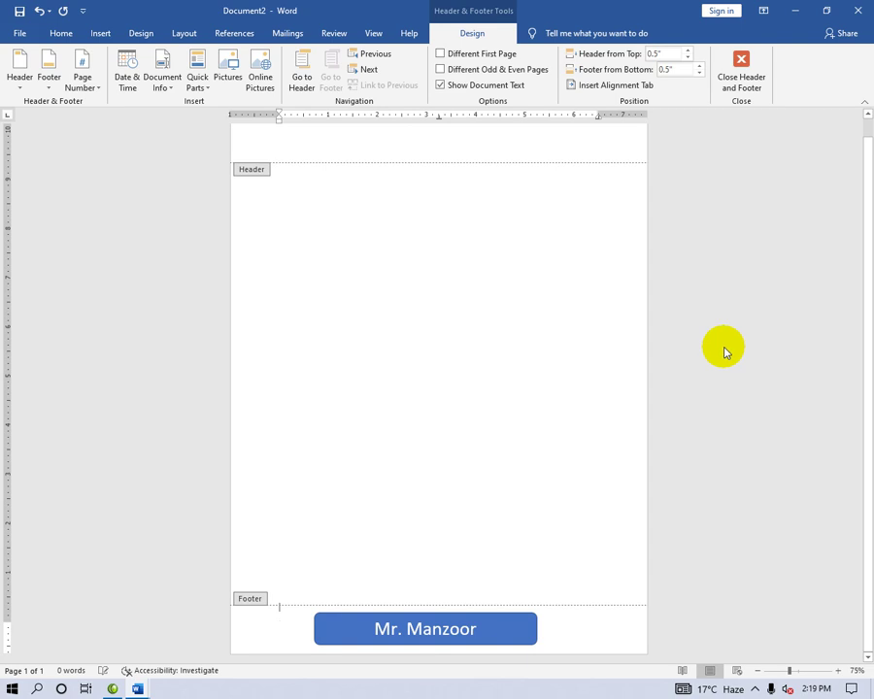
pyautogui.click(741, 83)
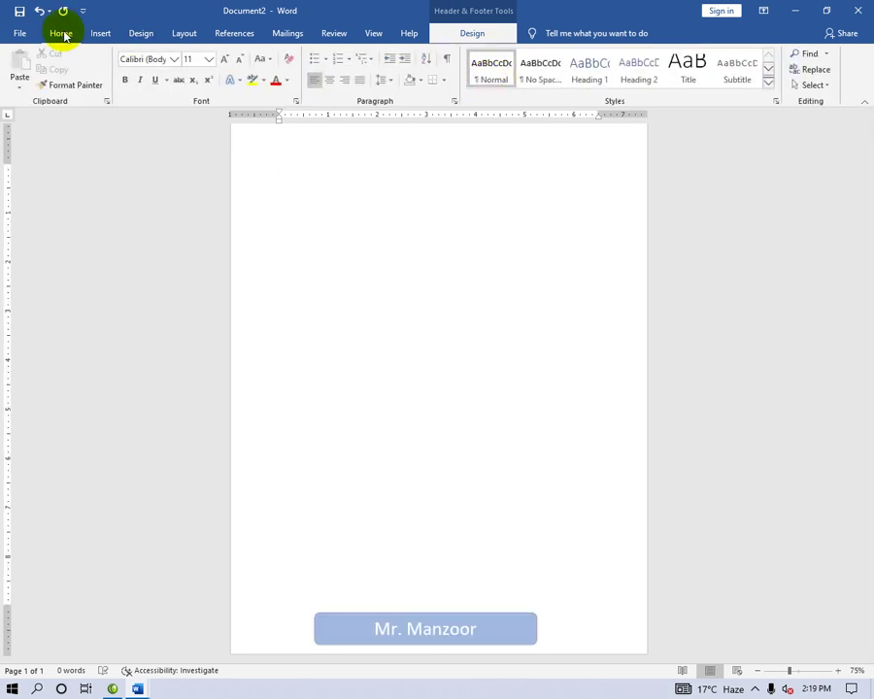
pyautogui.click(106, 44)
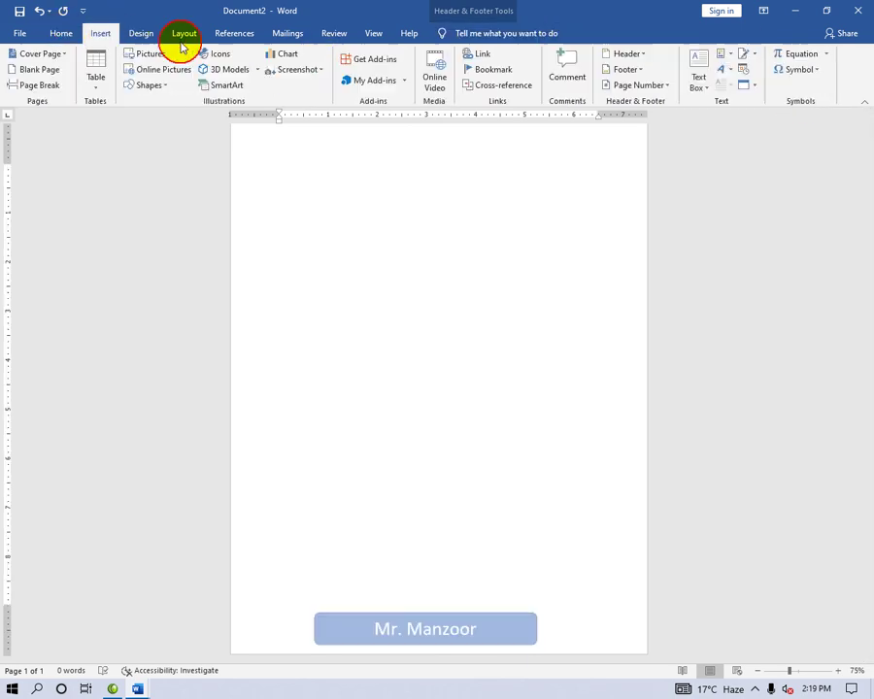
pyautogui.click(626, 69)
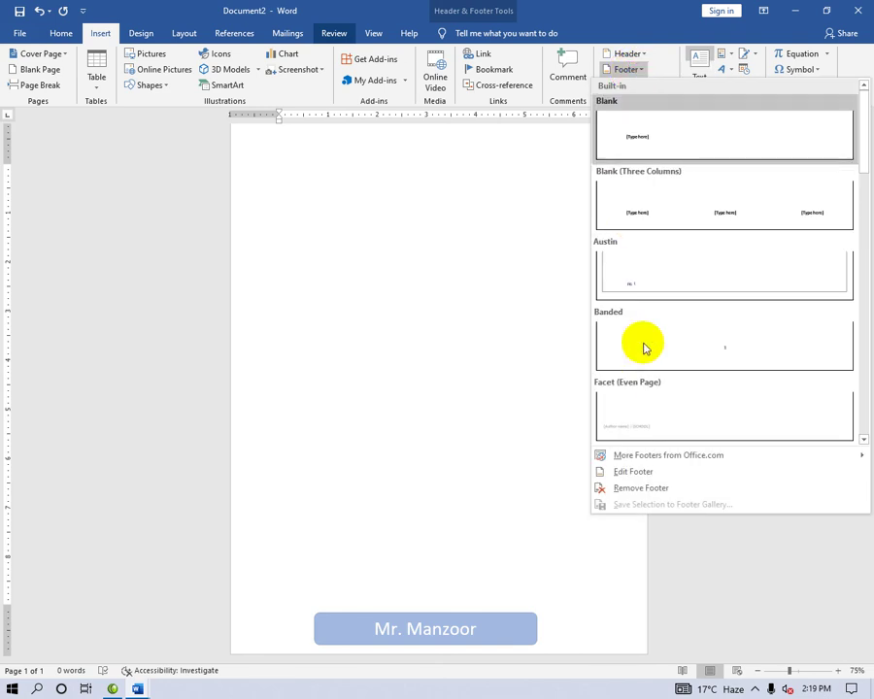